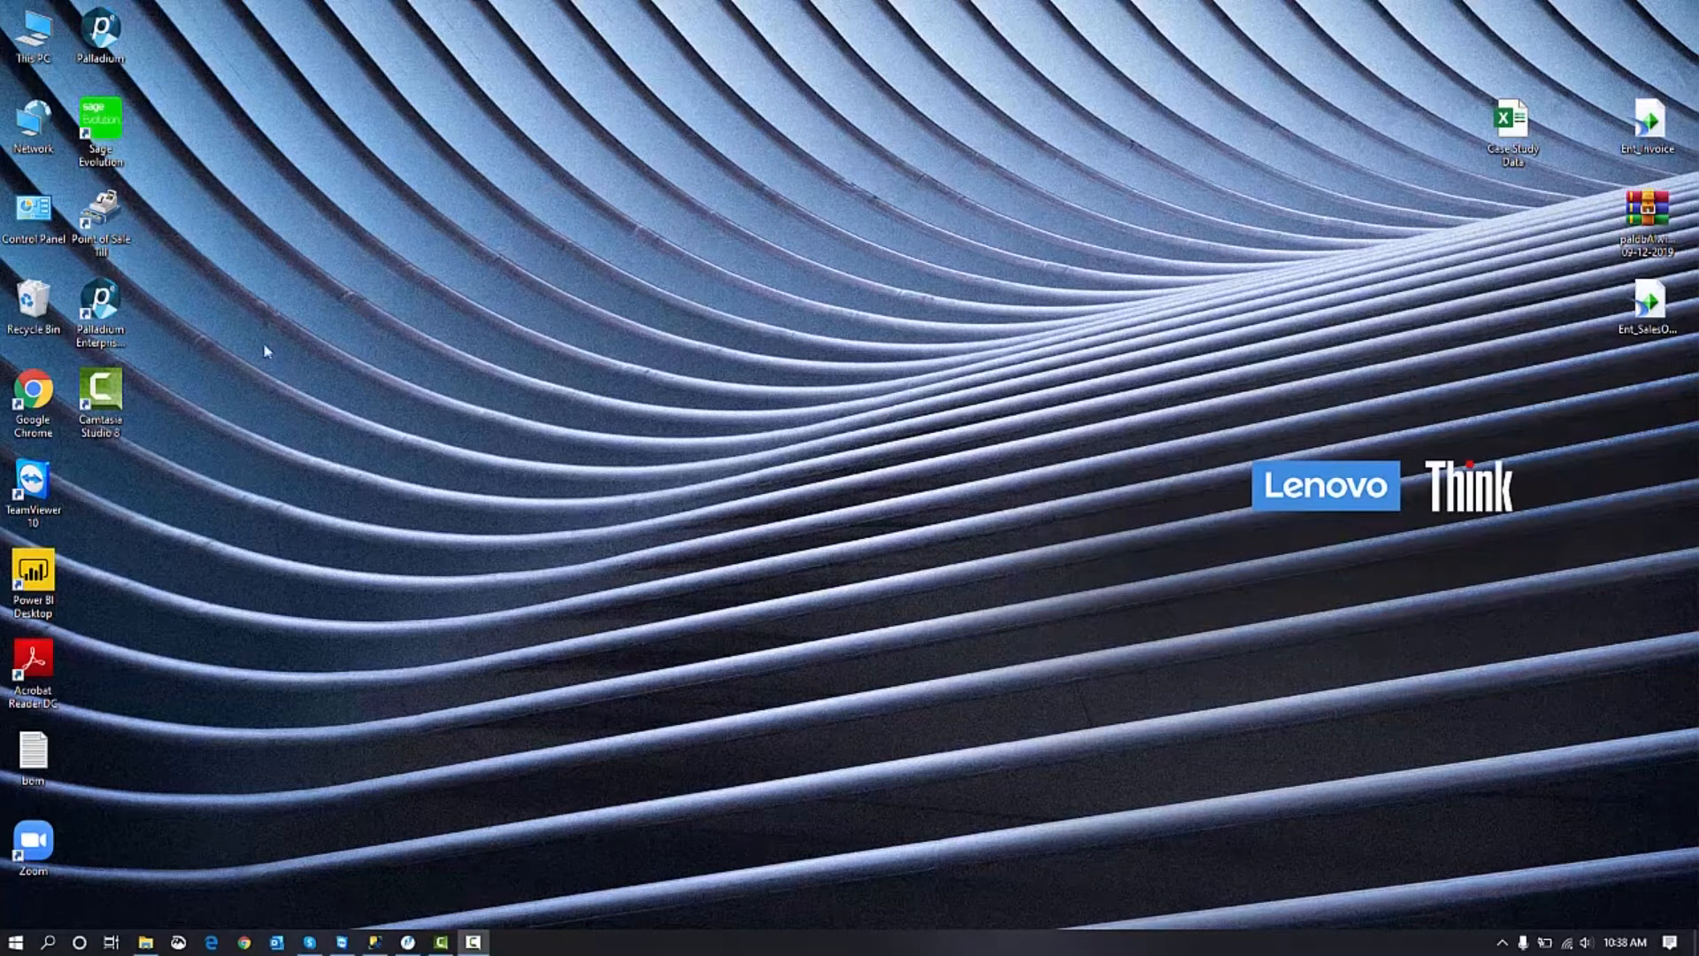
Launch Palladium Enterprise and examine the First-Time Registration form, closing the program without registering.
{"action": "left_click", "coordinate": [87, 309]}
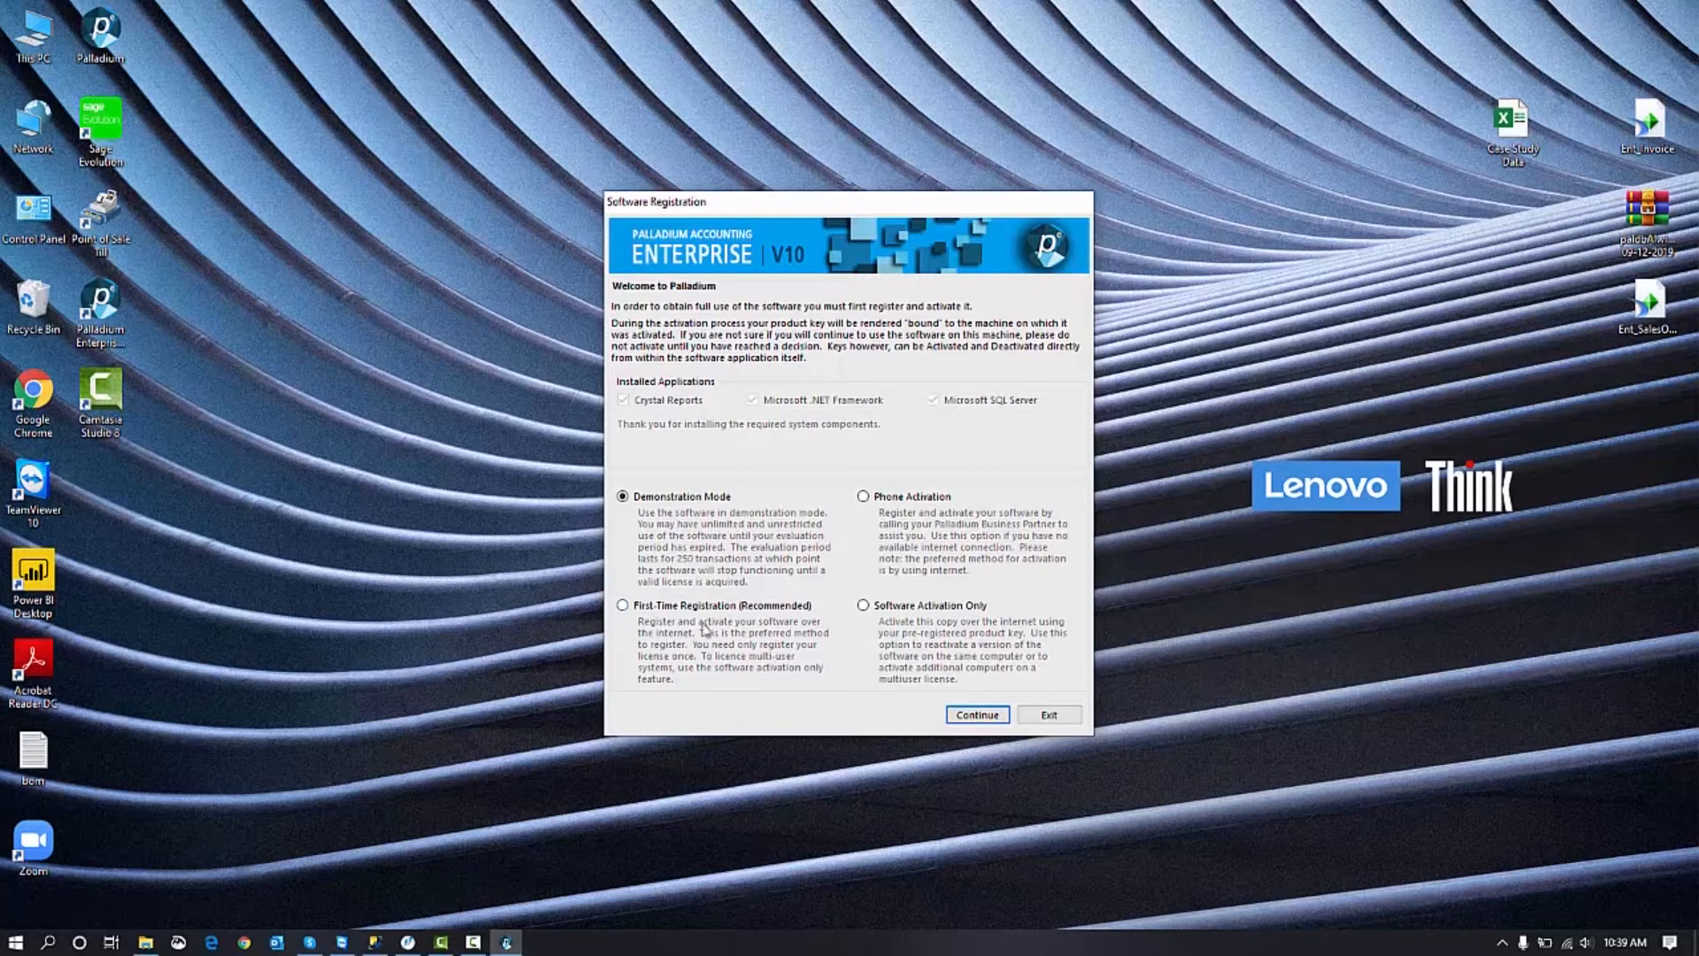
{"action": "left_click", "coordinate": [623, 606]}
{"action": "left_click", "coordinate": [971, 718]}
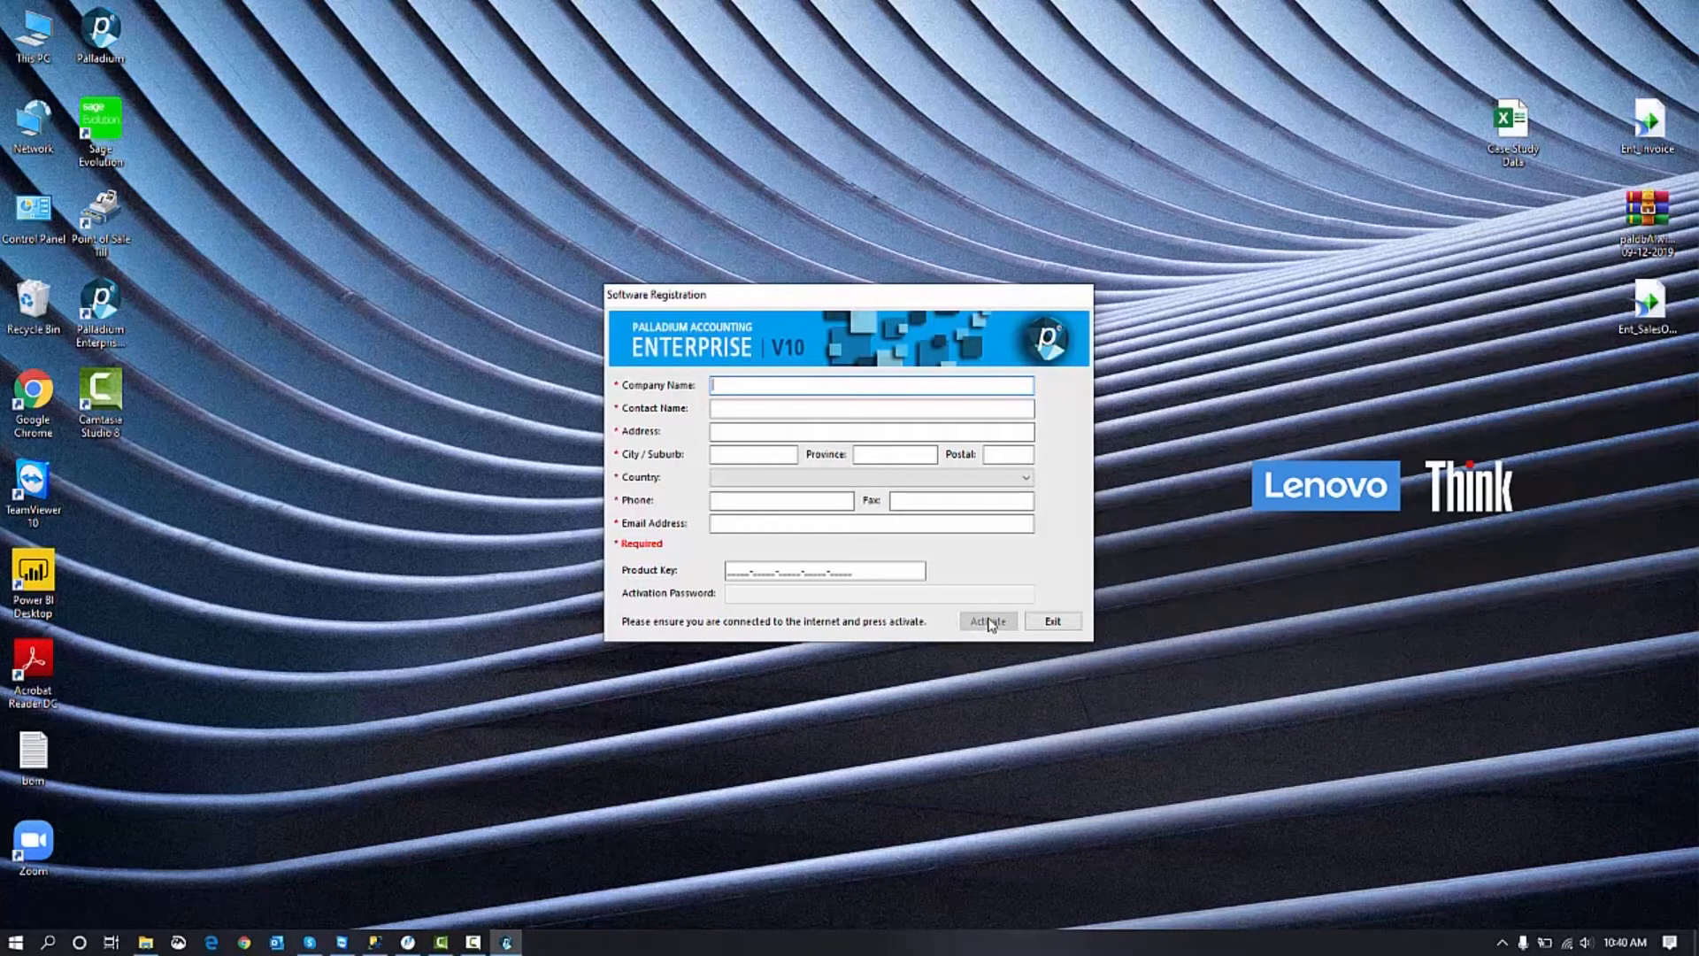
{"action": "left_click", "coordinate": [516, 935]}
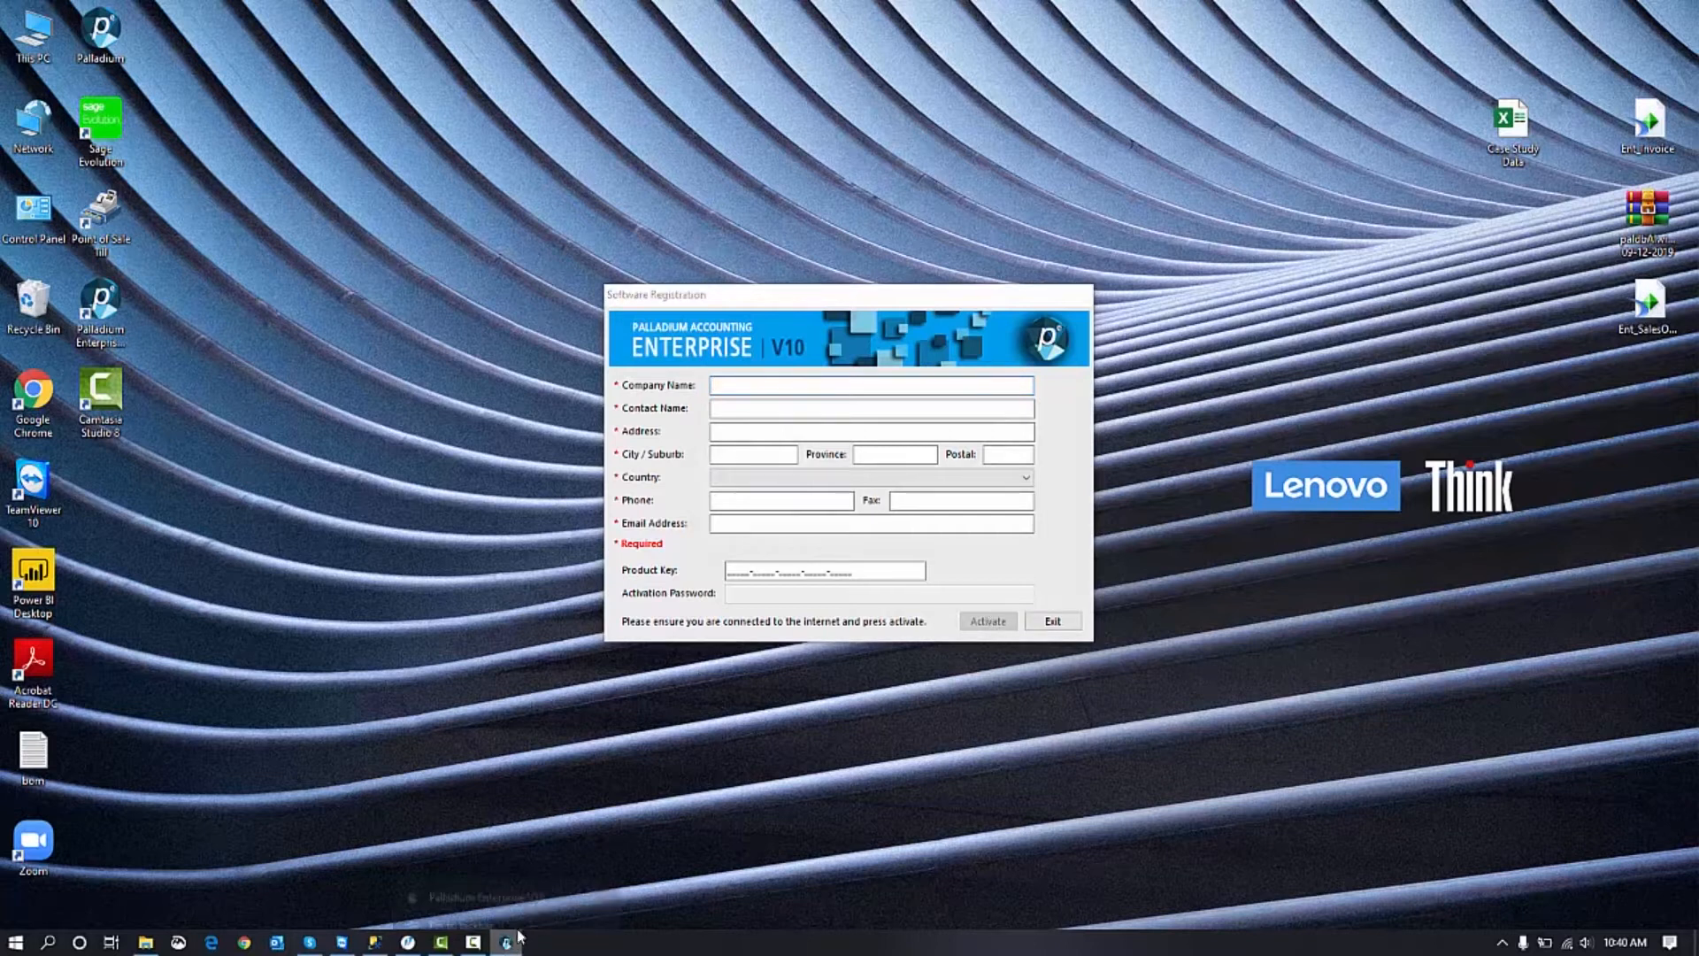
{"action": "right_click", "coordinate": [517, 935]}
{"action": "left_click", "coordinate": [495, 911]}
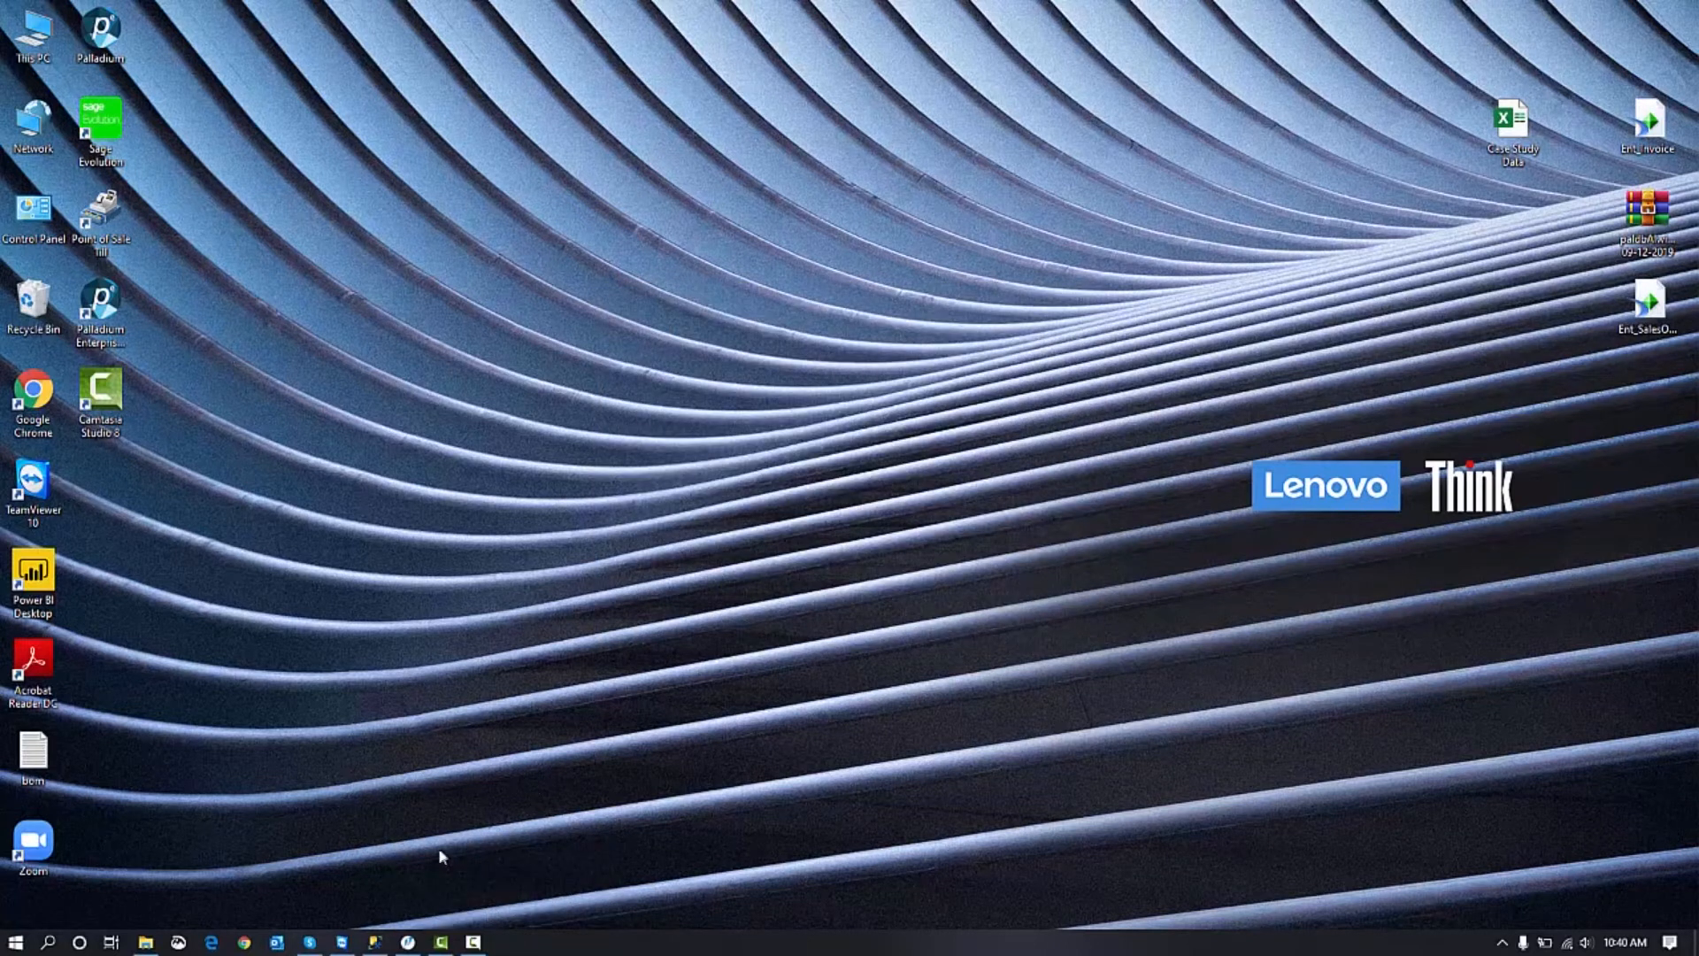
Relaunch Palladium Enterprise and continue the registration with the Software Activation Only option.
{"action": "left_click", "coordinate": [100, 306]}
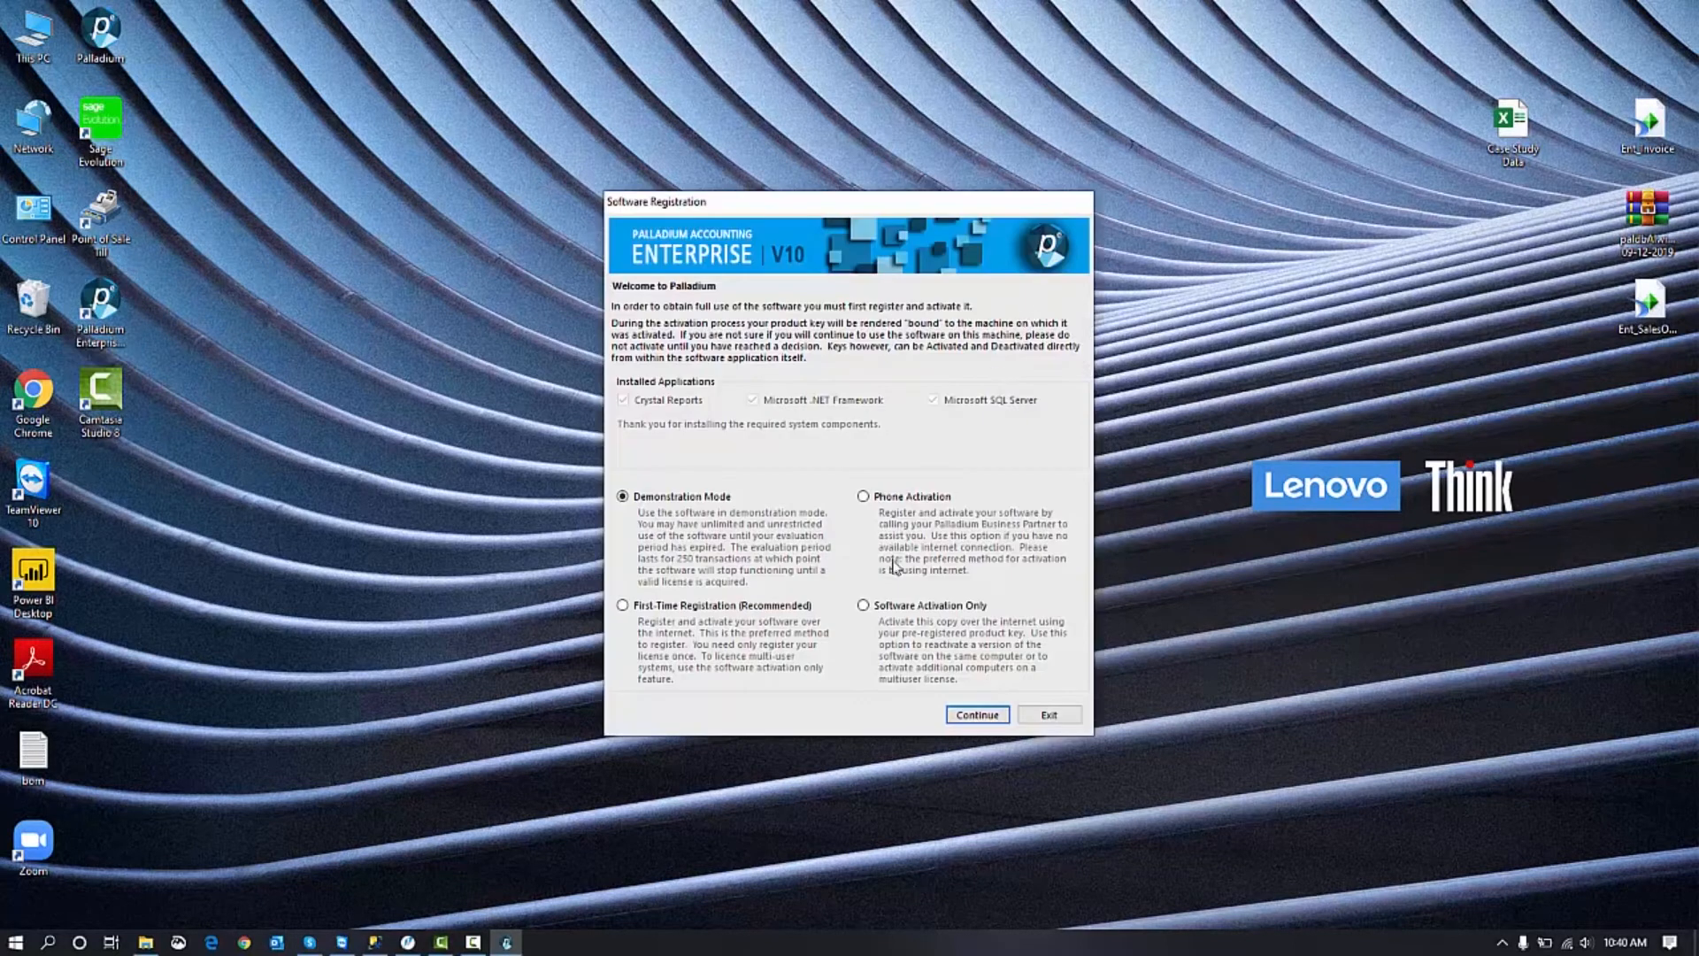
{"action": "left_click", "coordinate": [863, 606]}
{"action": "left_click", "coordinate": [976, 713]}
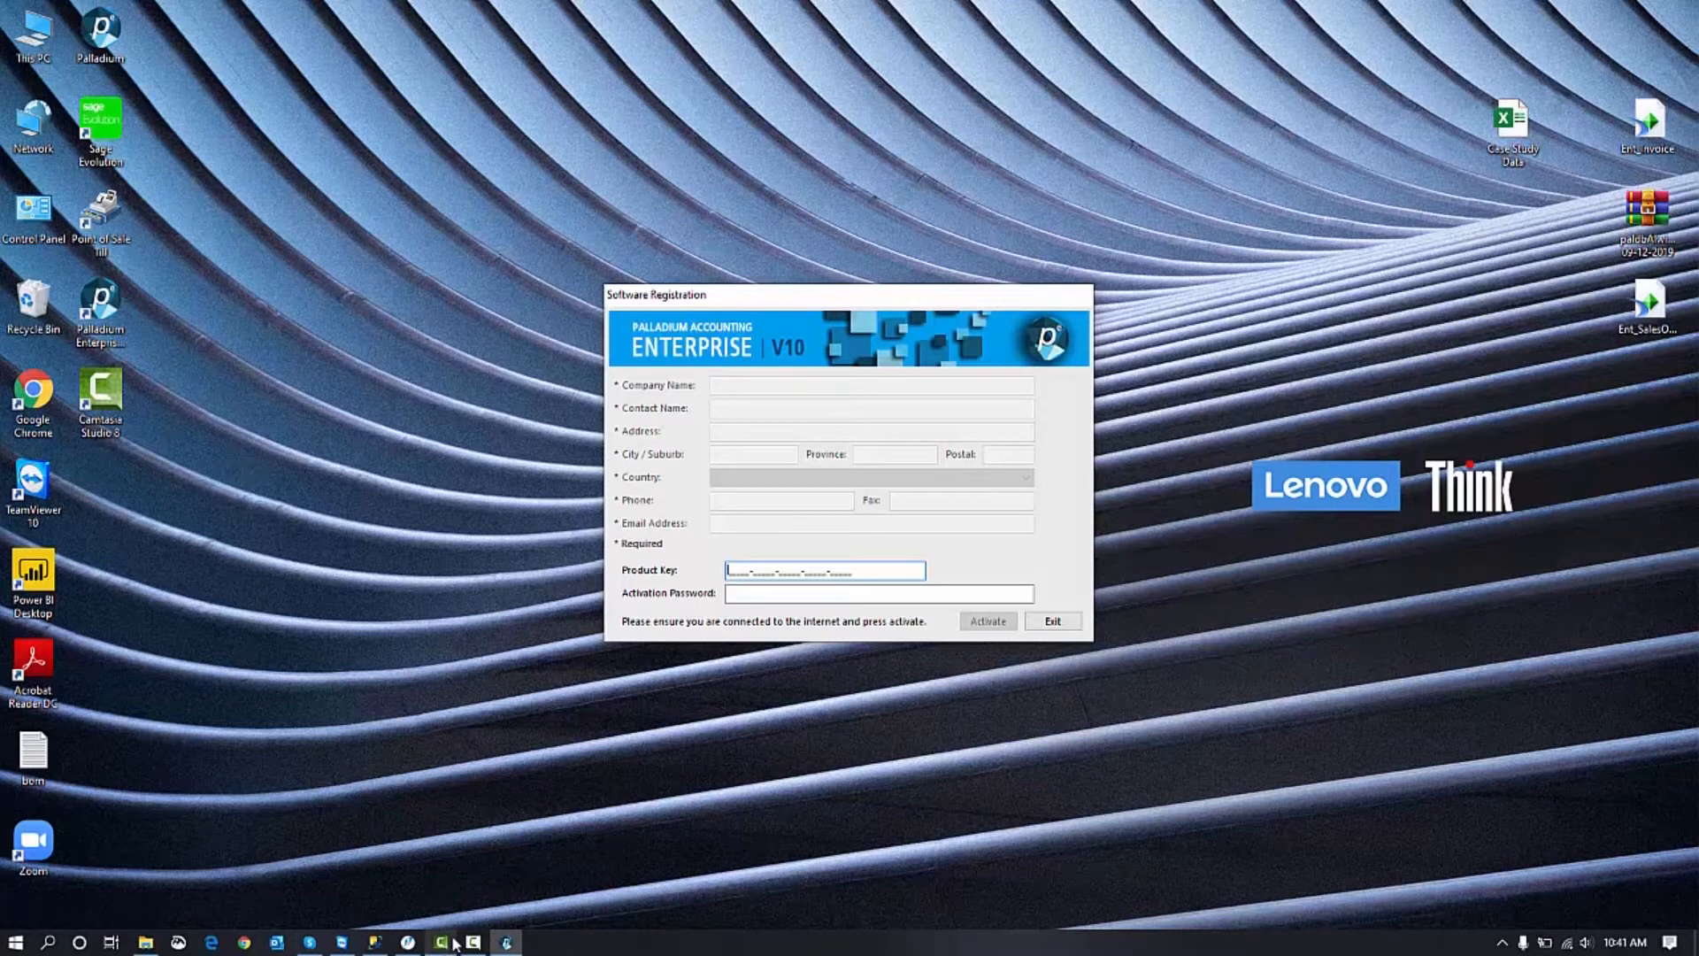
Fill in the product key and activation password, and activate the software over the internet.
{"action": "mouse_move", "coordinate": [471, 945]}
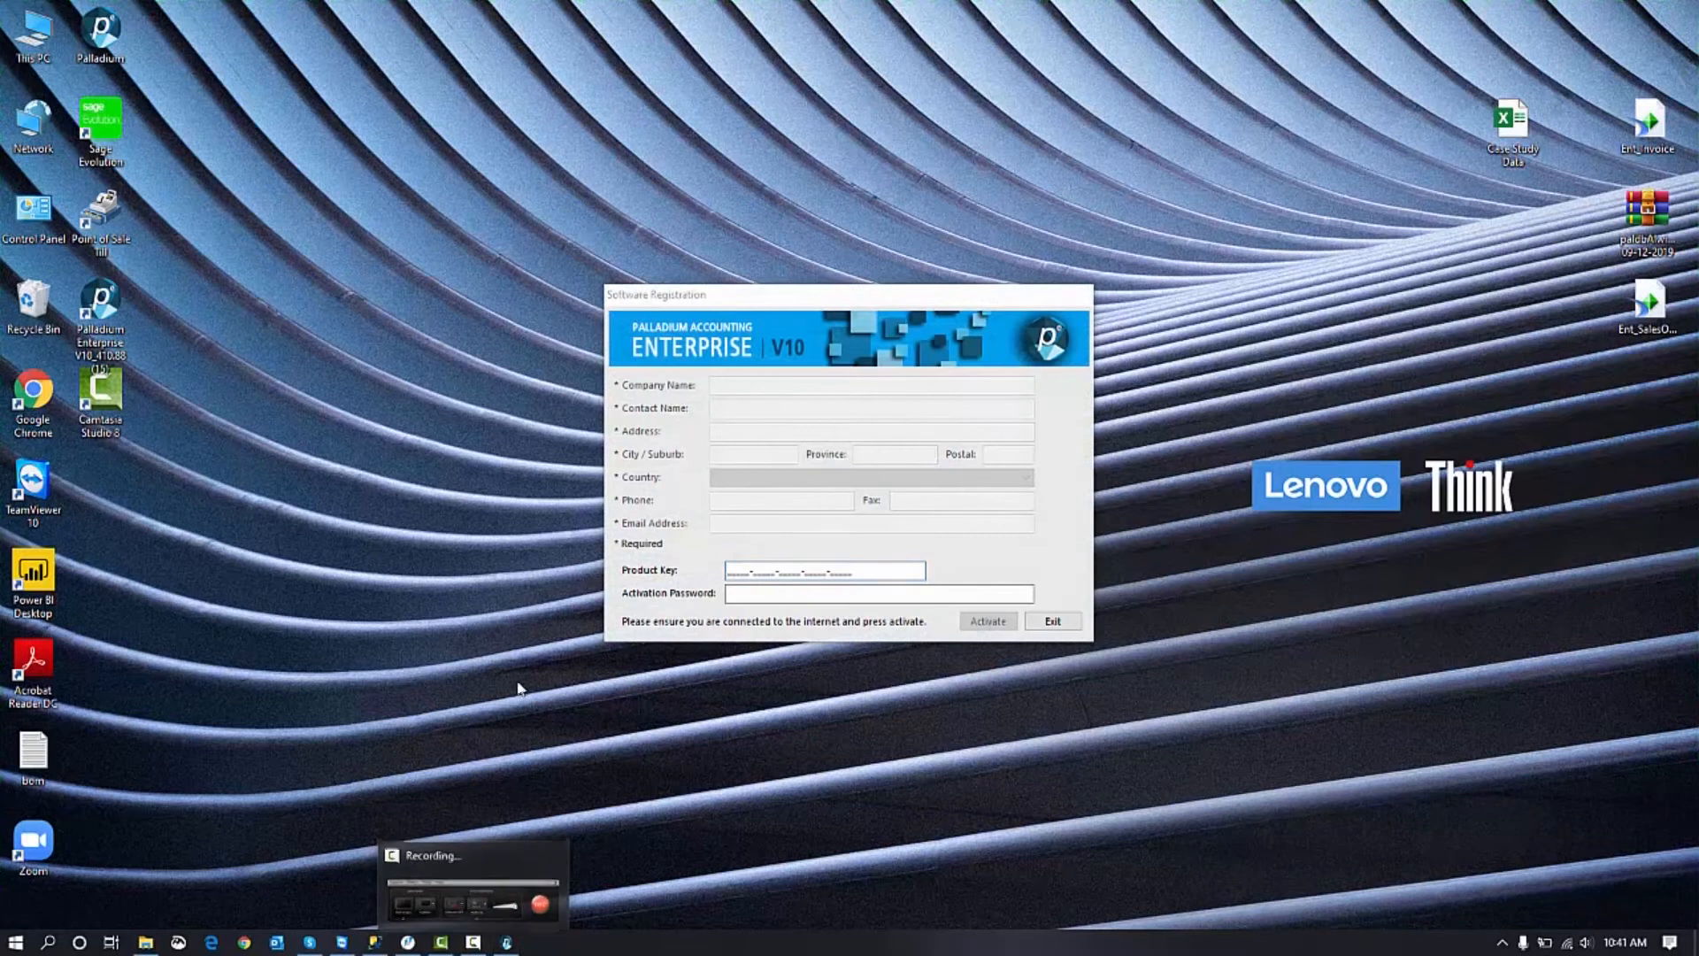
{"action": "left_click", "coordinate": [866, 591]}
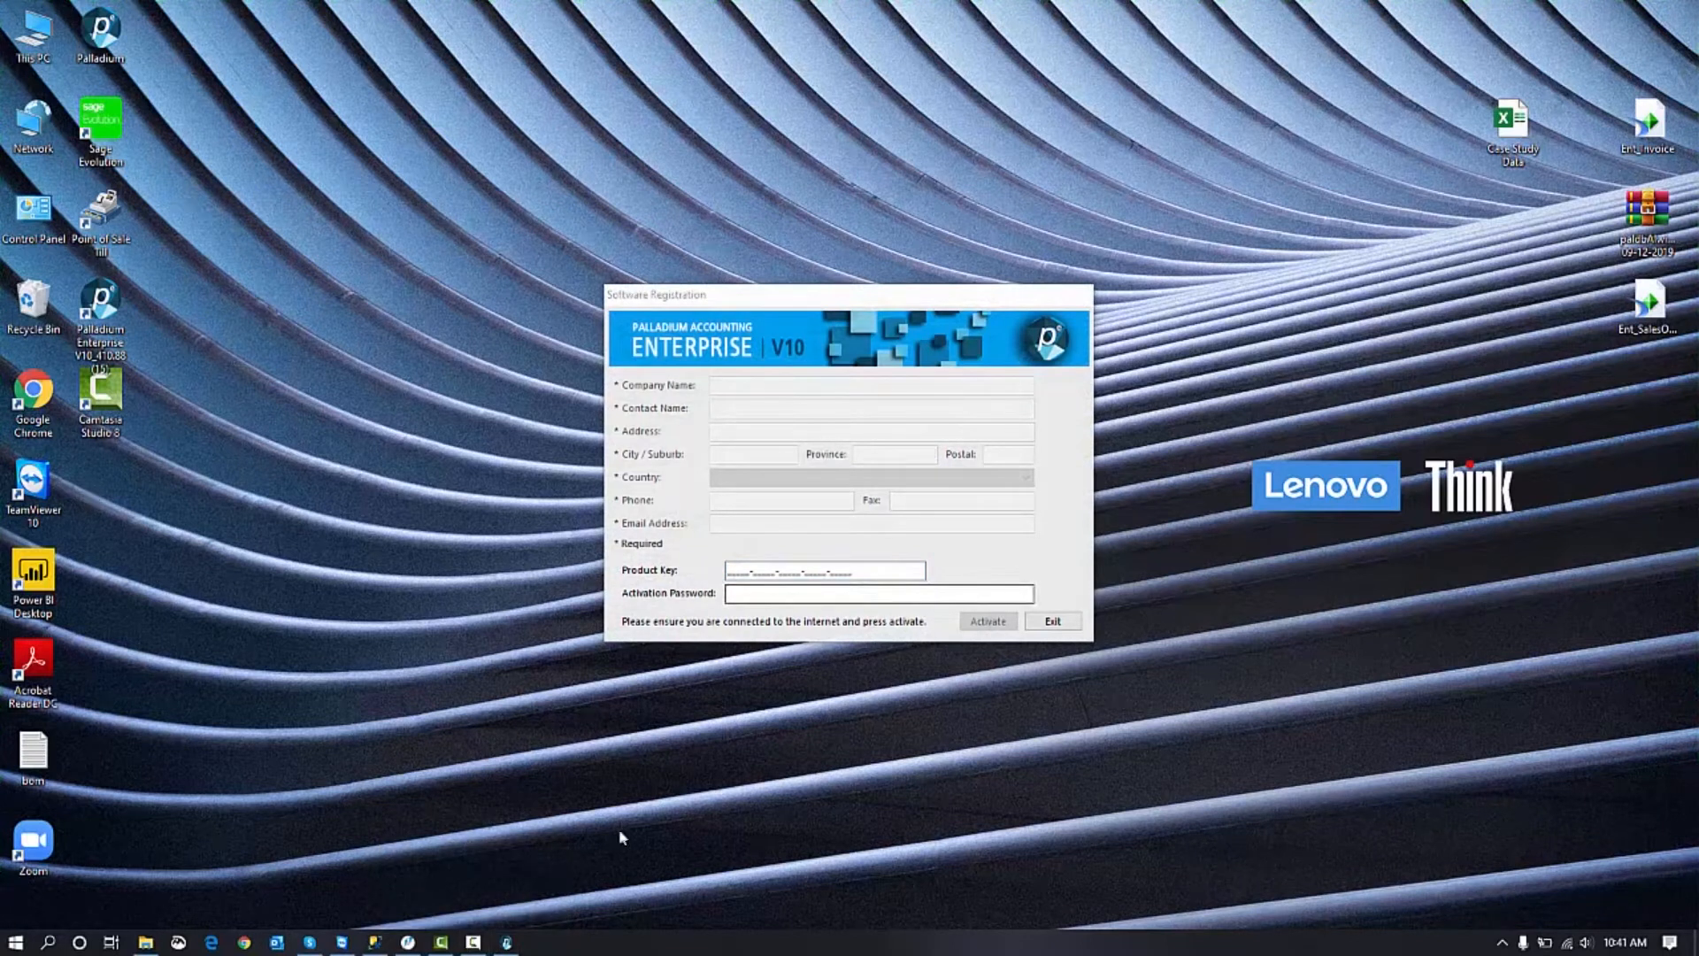
{"action": "left_click", "coordinate": [473, 942]}
{"action": "left_click", "coordinate": [1613, 863]}
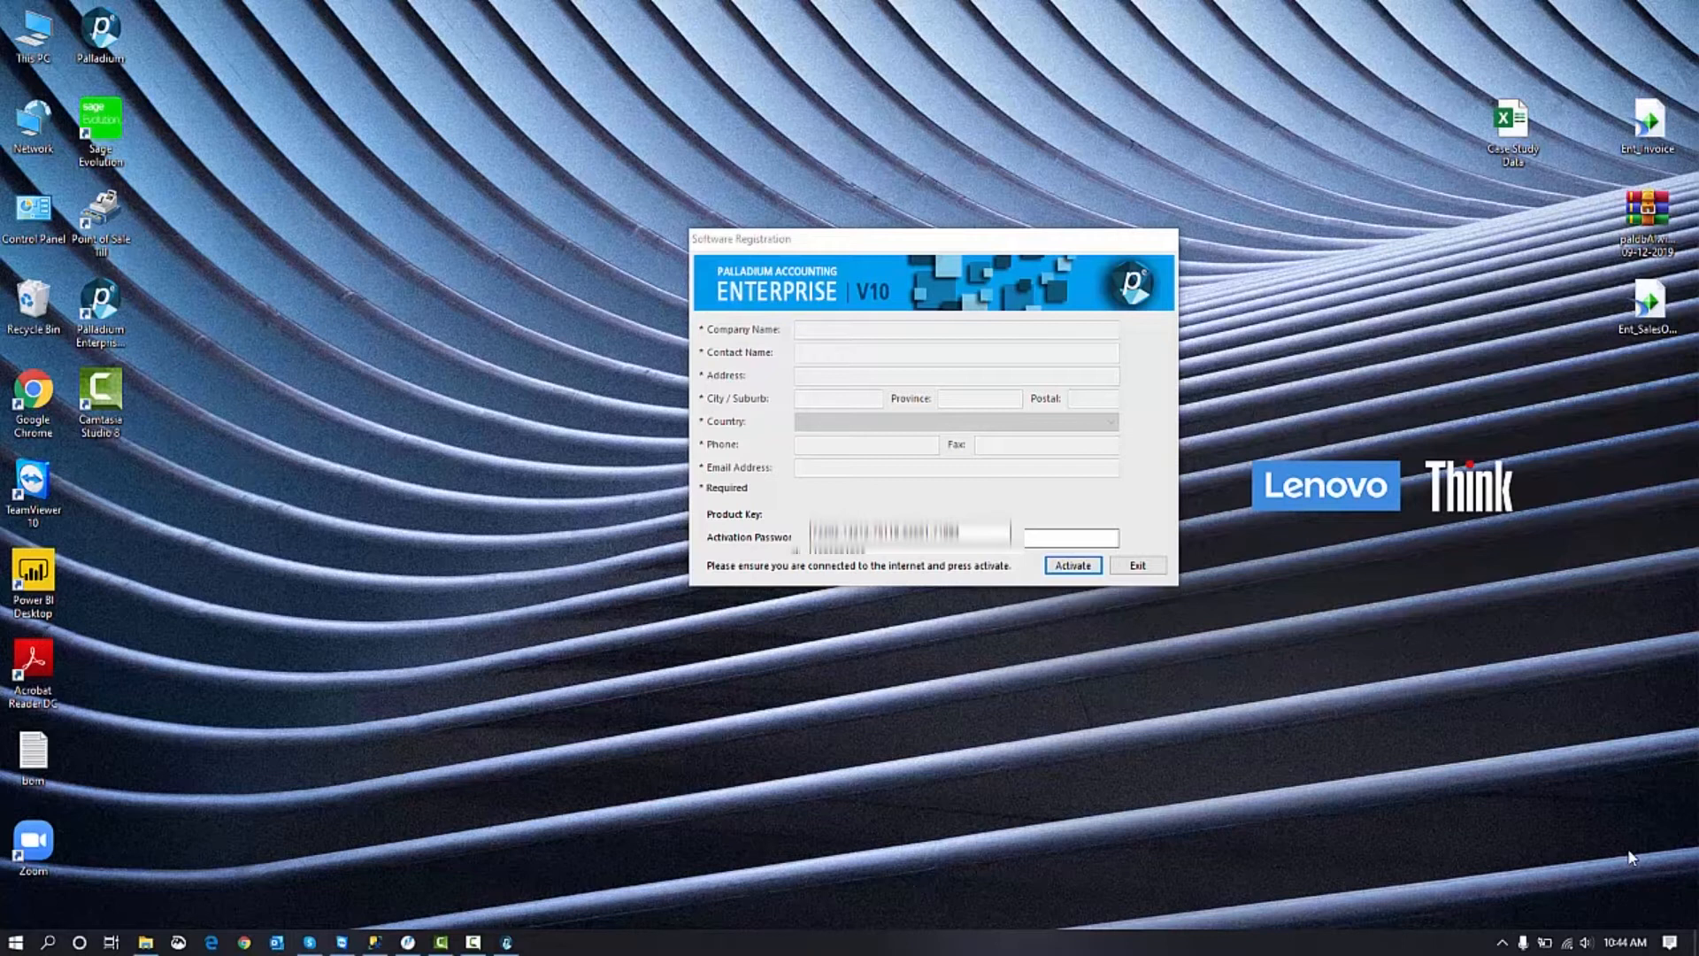
{"action": "left_click", "coordinate": [1073, 566]}
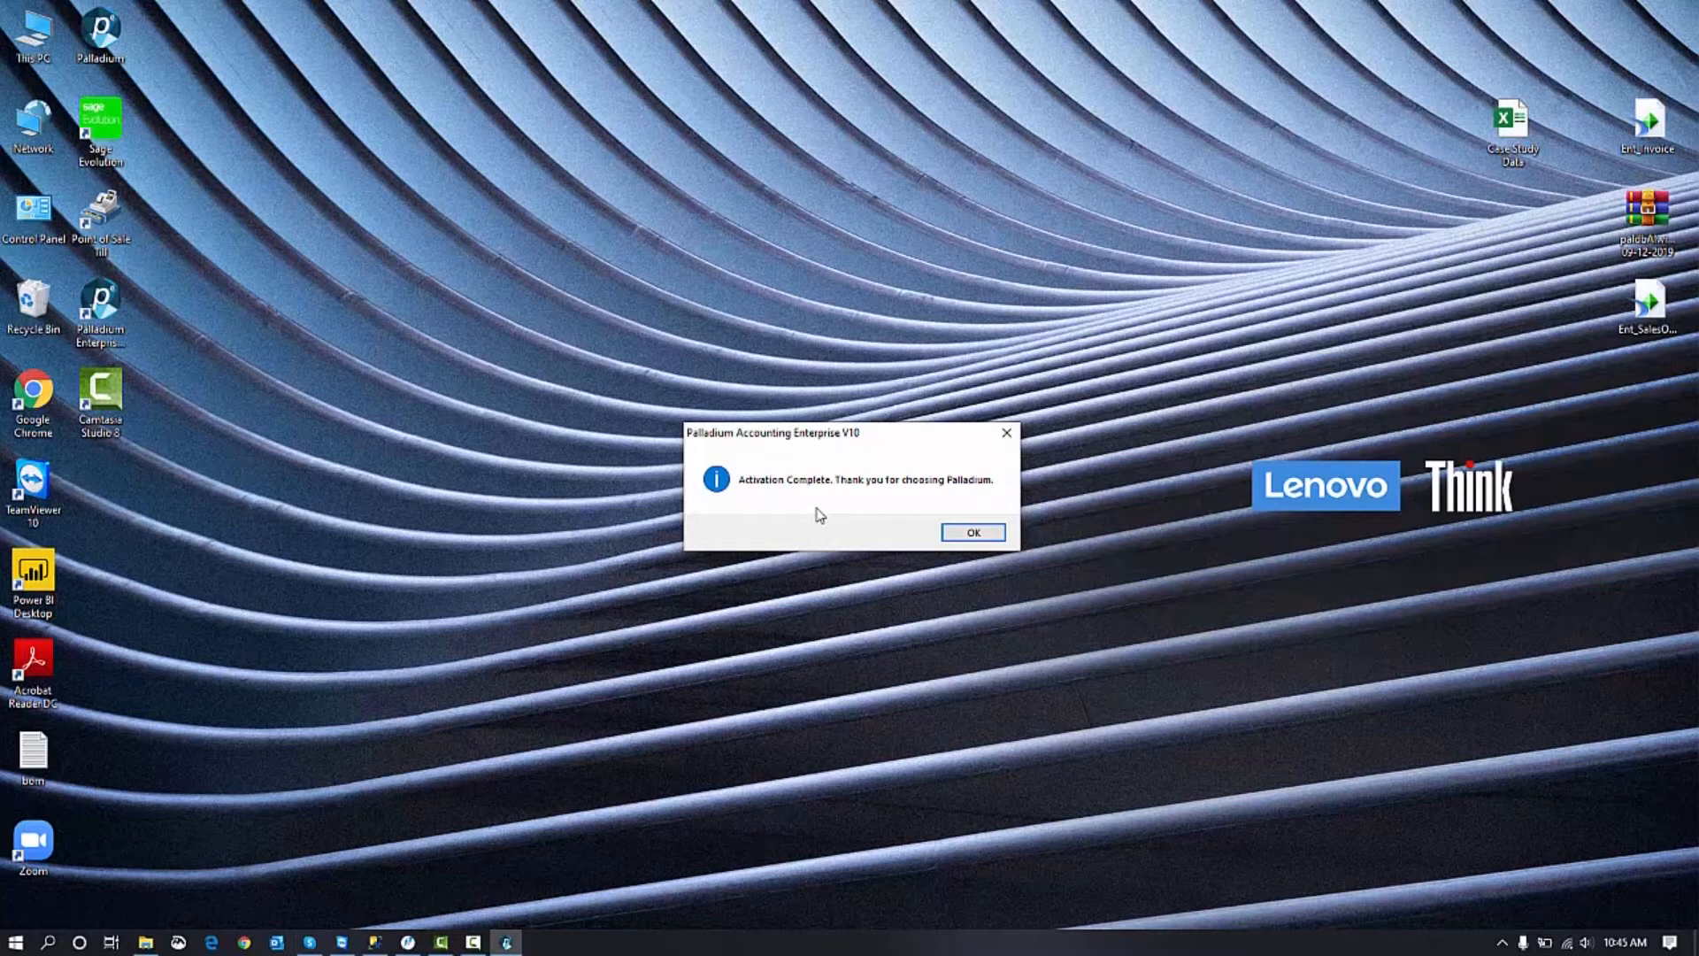
{"action": "left_click", "coordinate": [976, 532]}
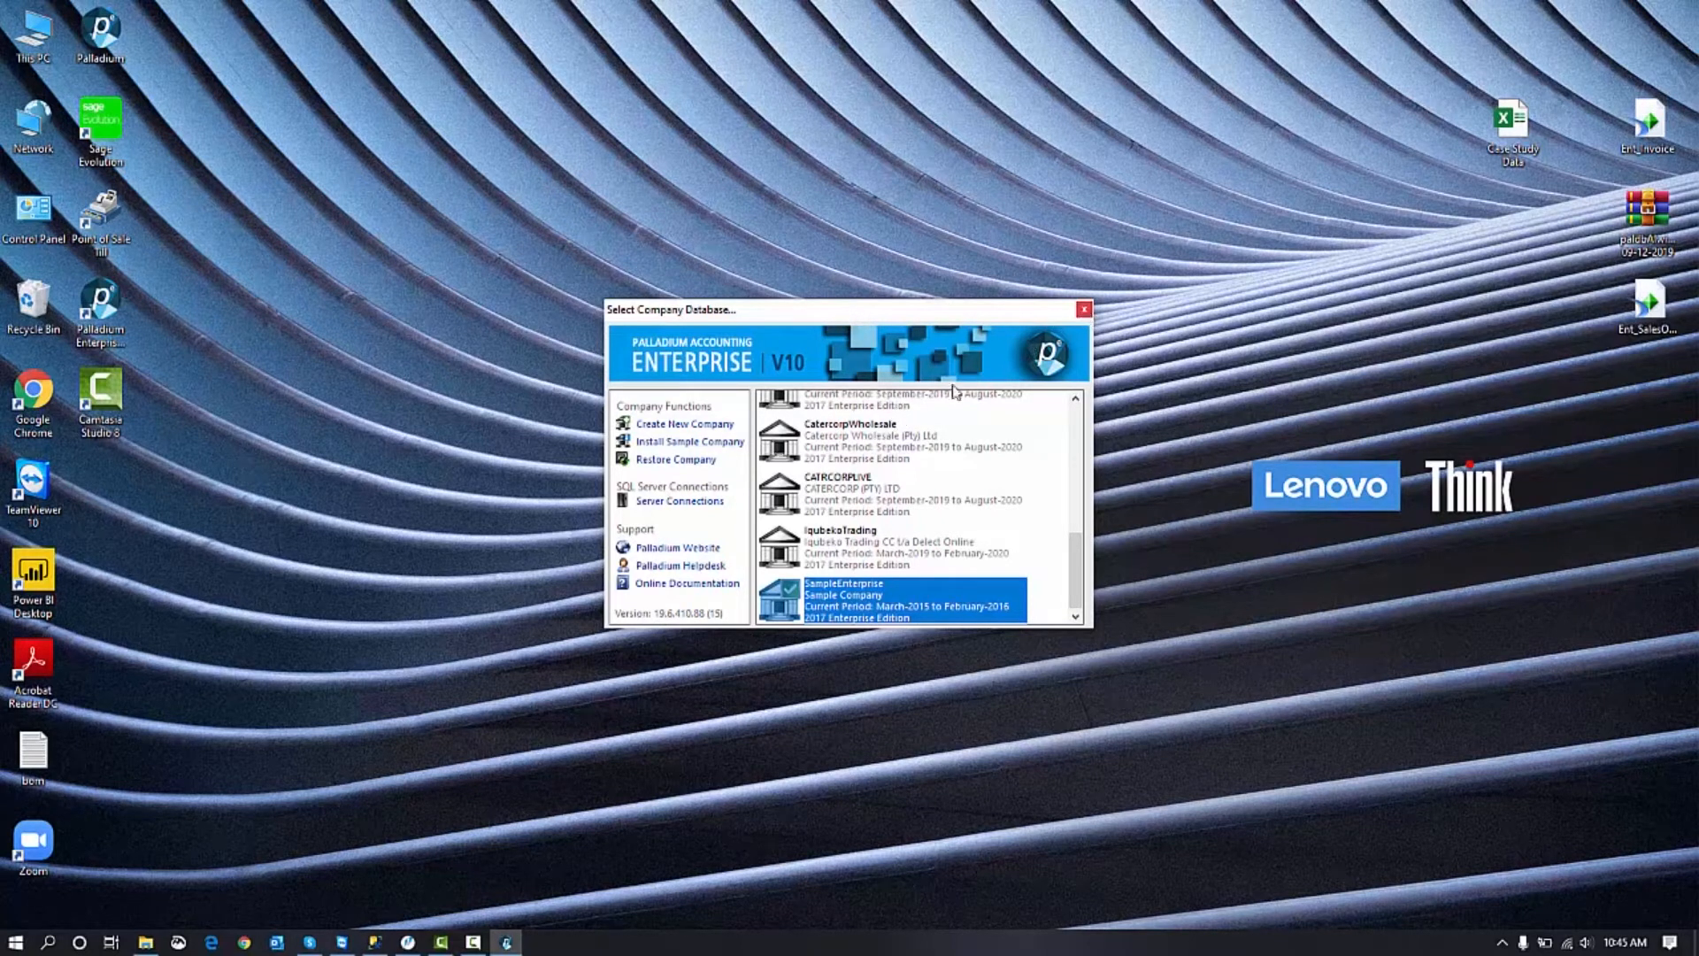
Register a new SQL Server connection under its default name, using the local default instance, the Palladium Installed SQL Server login and port 1433.
{"action": "left_click", "coordinate": [659, 501]}
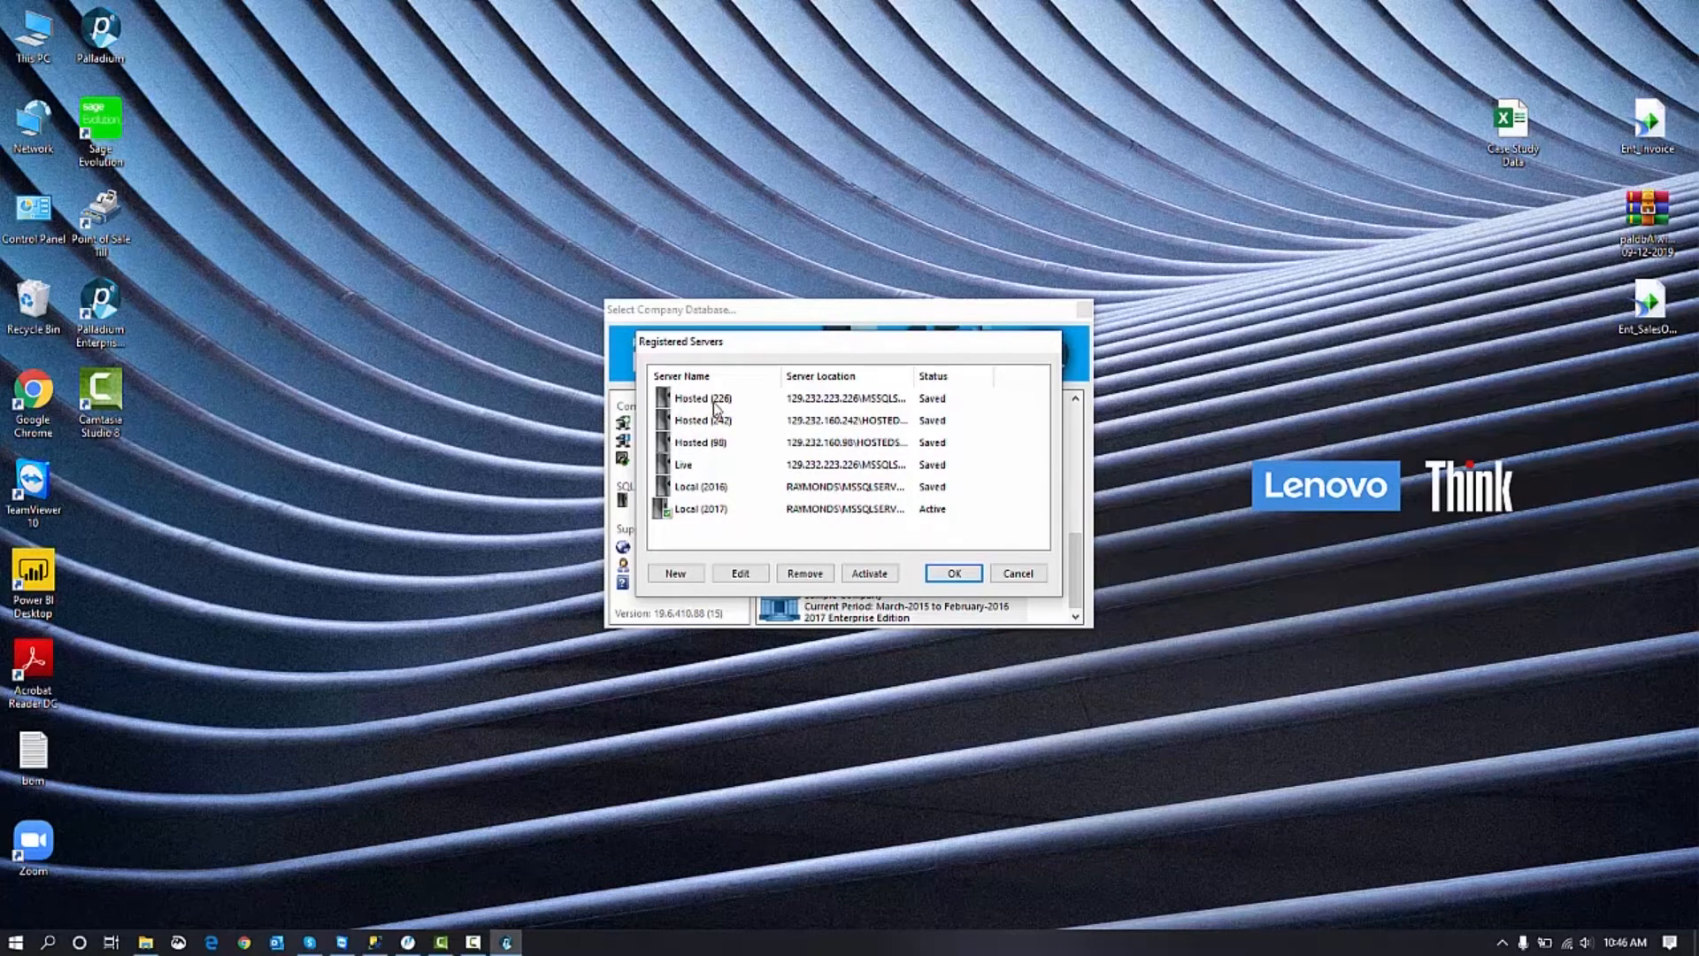
{"action": "left_click", "coordinate": [697, 581]}
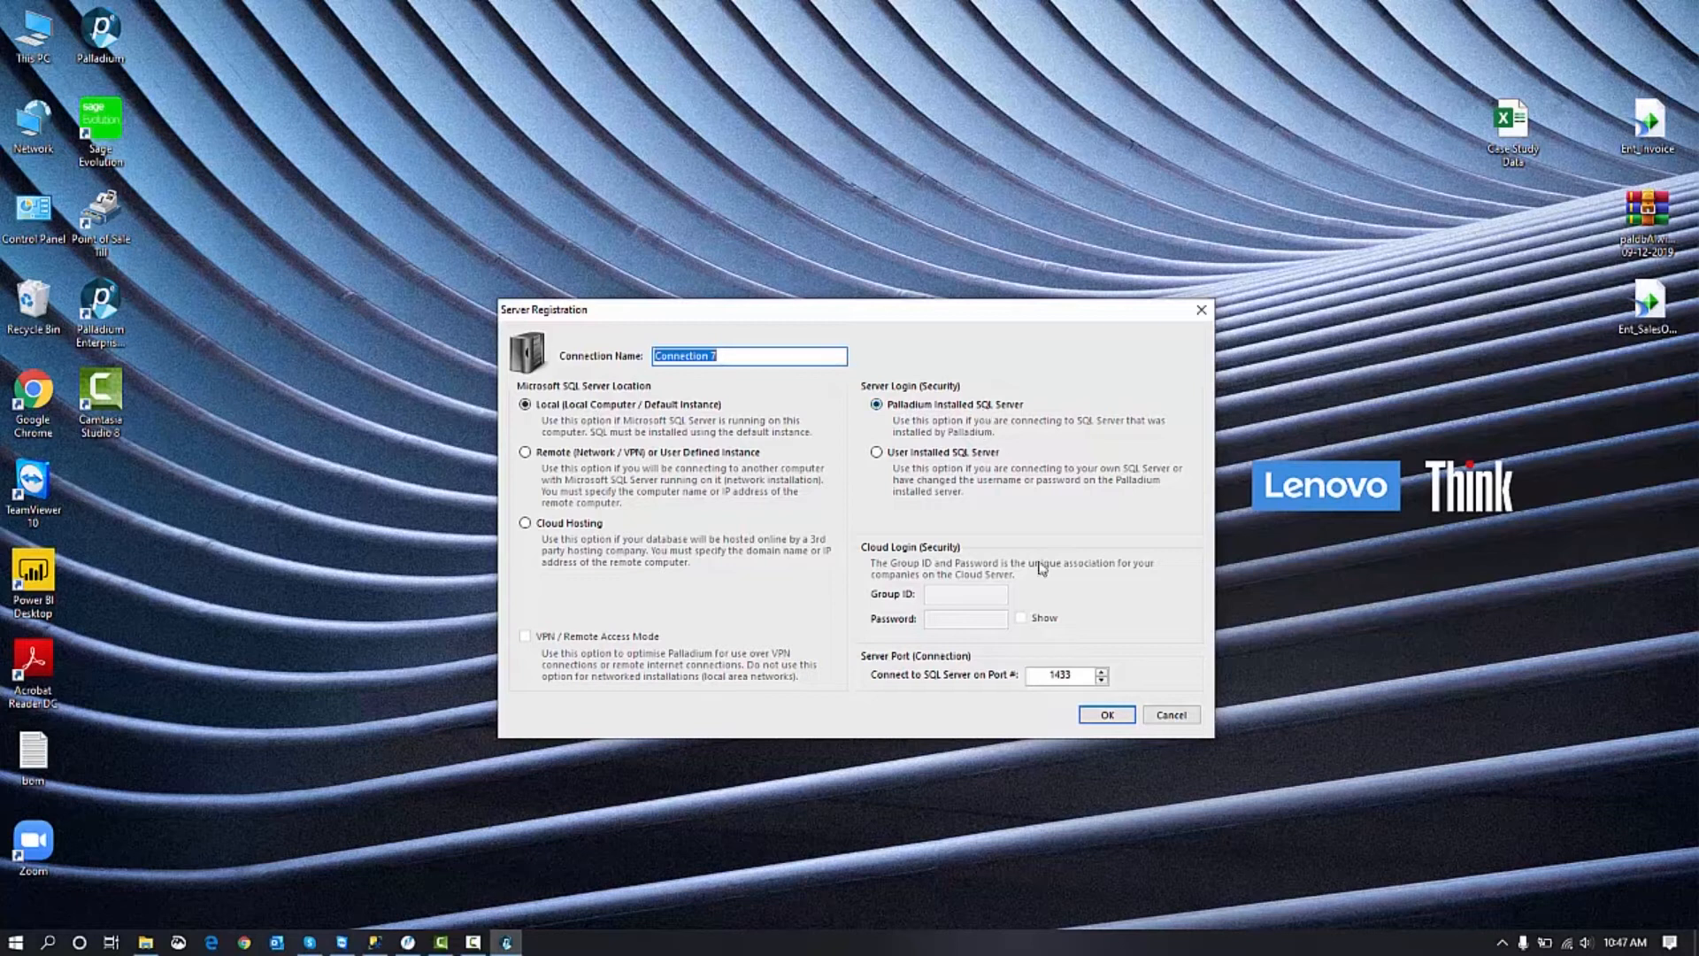
{"action": "left_click", "coordinate": [1105, 716]}
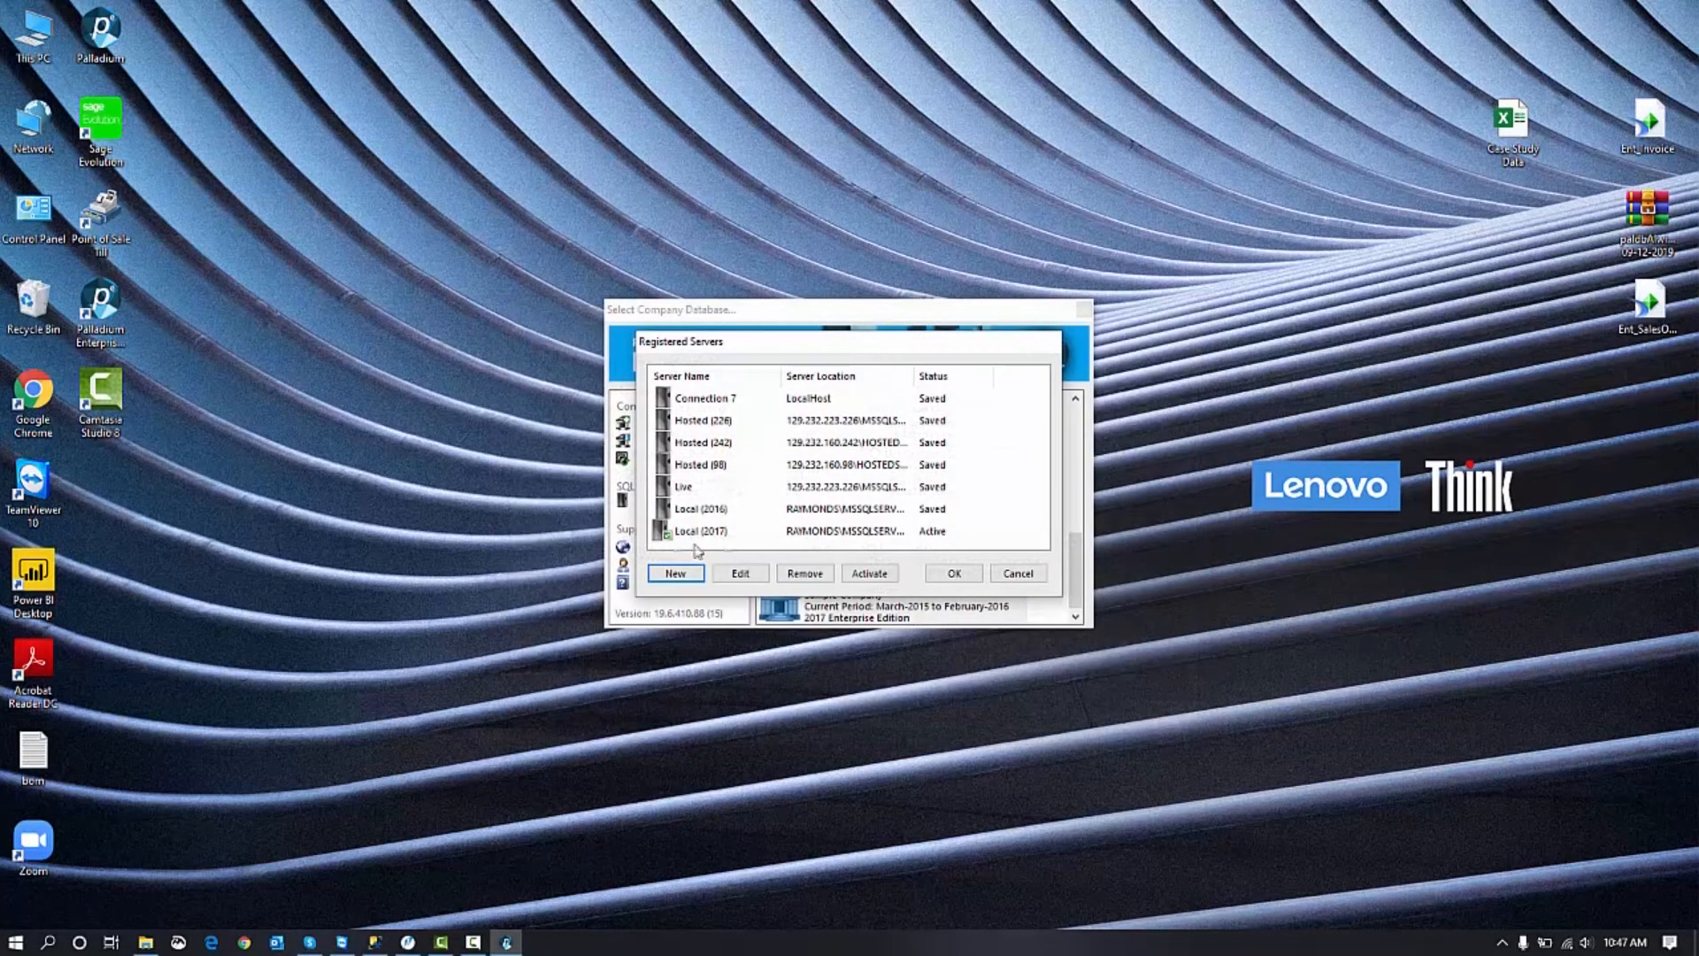
{"action": "left_click", "coordinate": [888, 572]}
{"action": "left_click", "coordinate": [943, 573]}
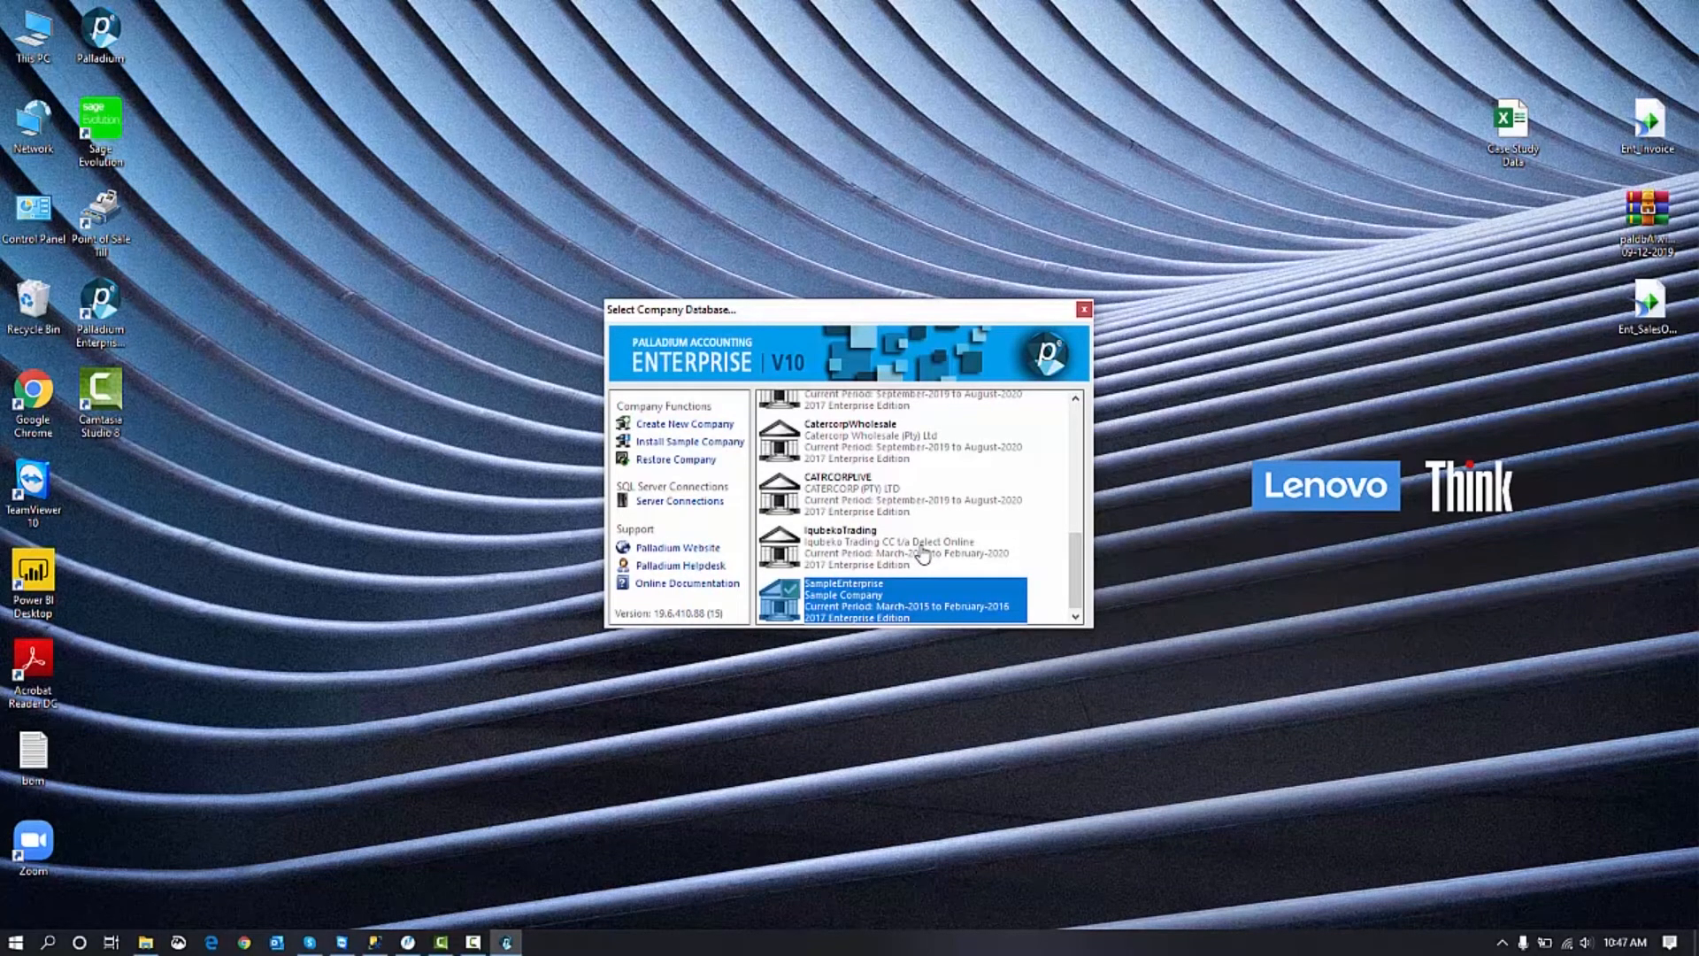
Review the registration settings of the Local (2017) server connection without changing them.
{"action": "left_click", "coordinate": [676, 501]}
{"action": "double_click", "coordinate": [706, 532]}
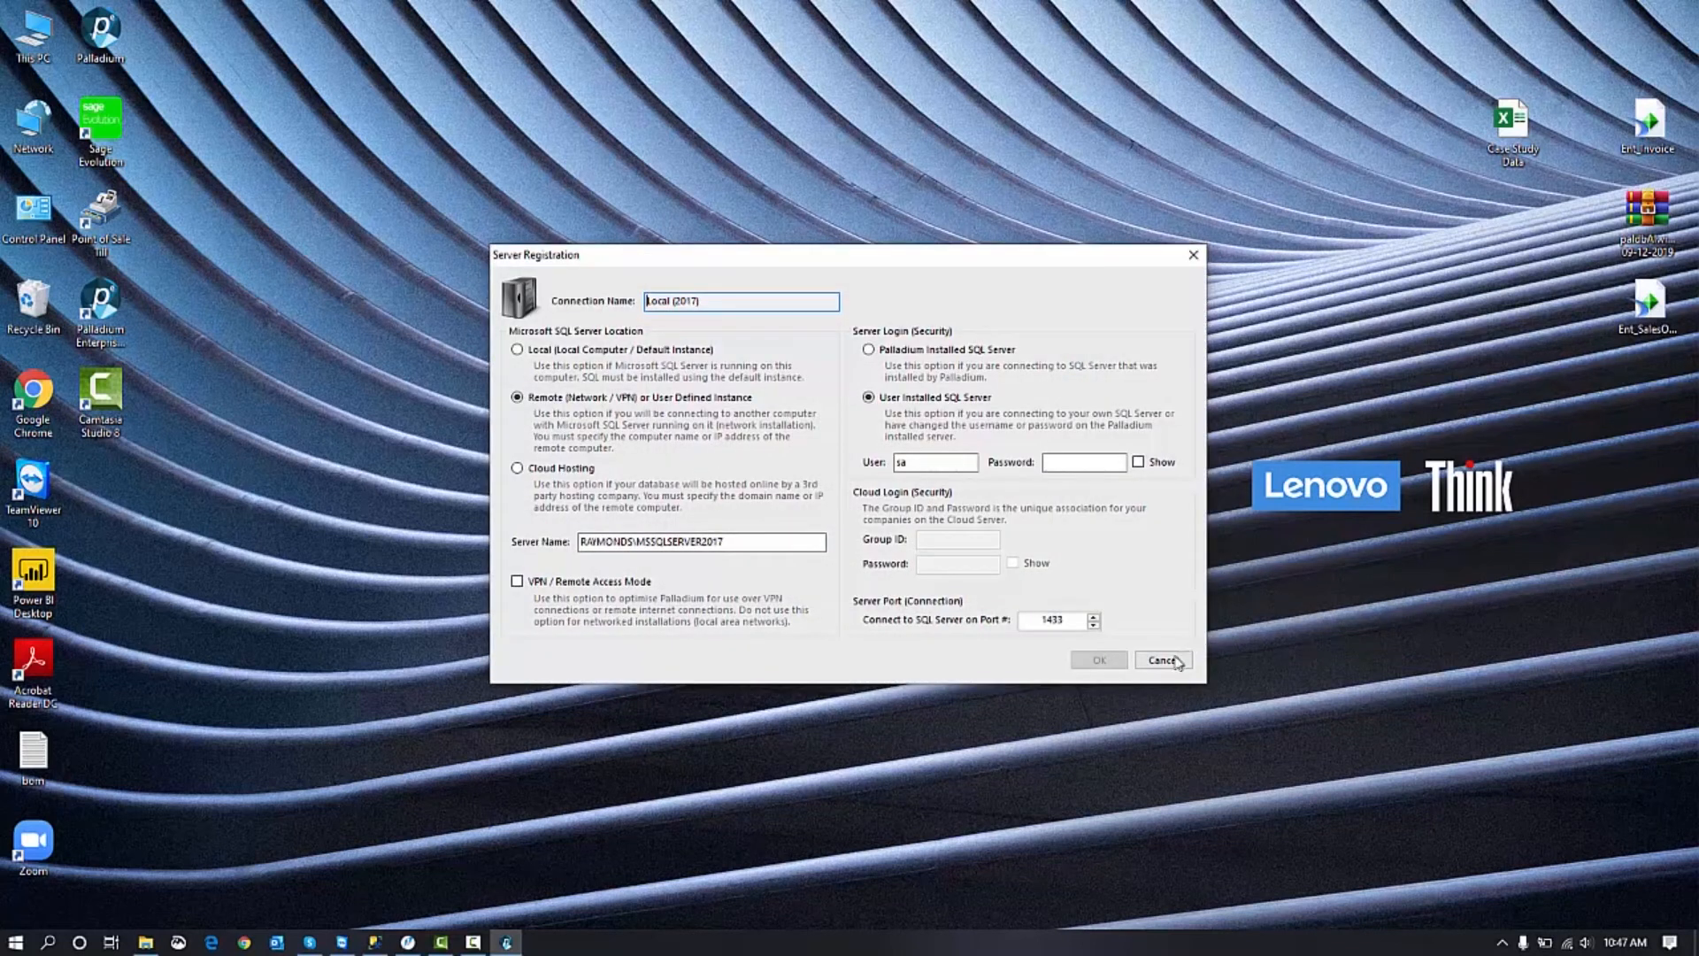
{"action": "left_click", "coordinate": [1163, 661]}
Switch Connection 7 to Remote (Network / VPN) or User Defined Instance, with this computer's MSSQLSERVER2017 instance as the server name.
{"action": "double_click", "coordinate": [747, 400]}
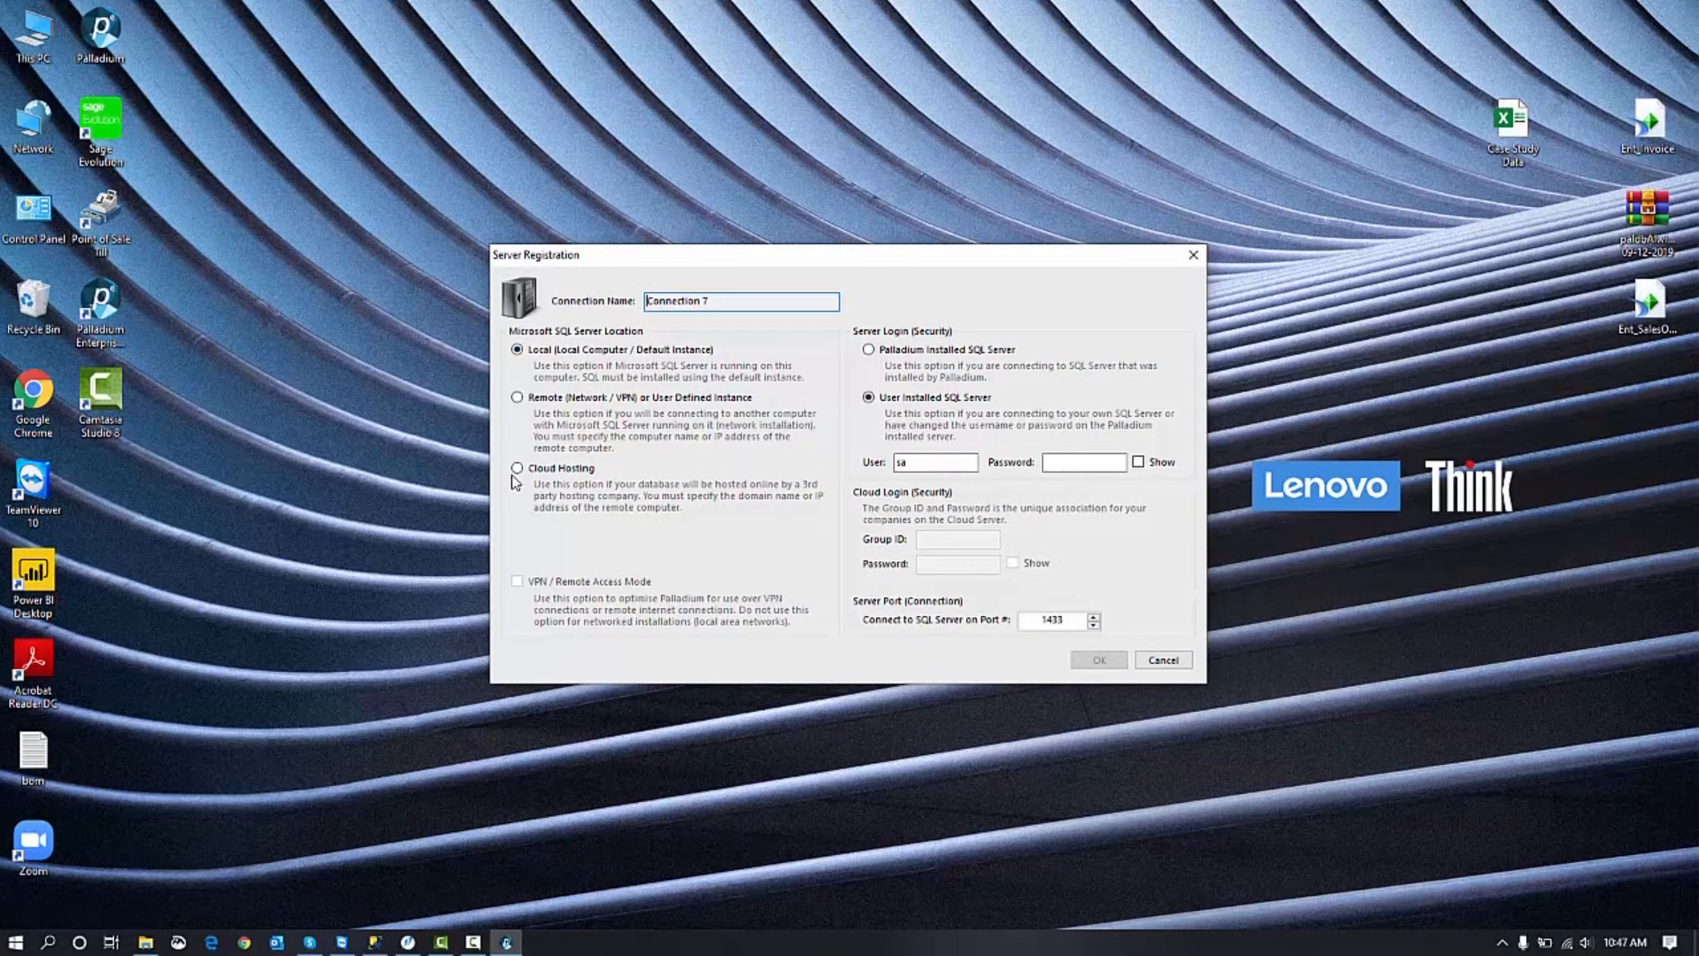
{"action": "left_click", "coordinate": [516, 398]}
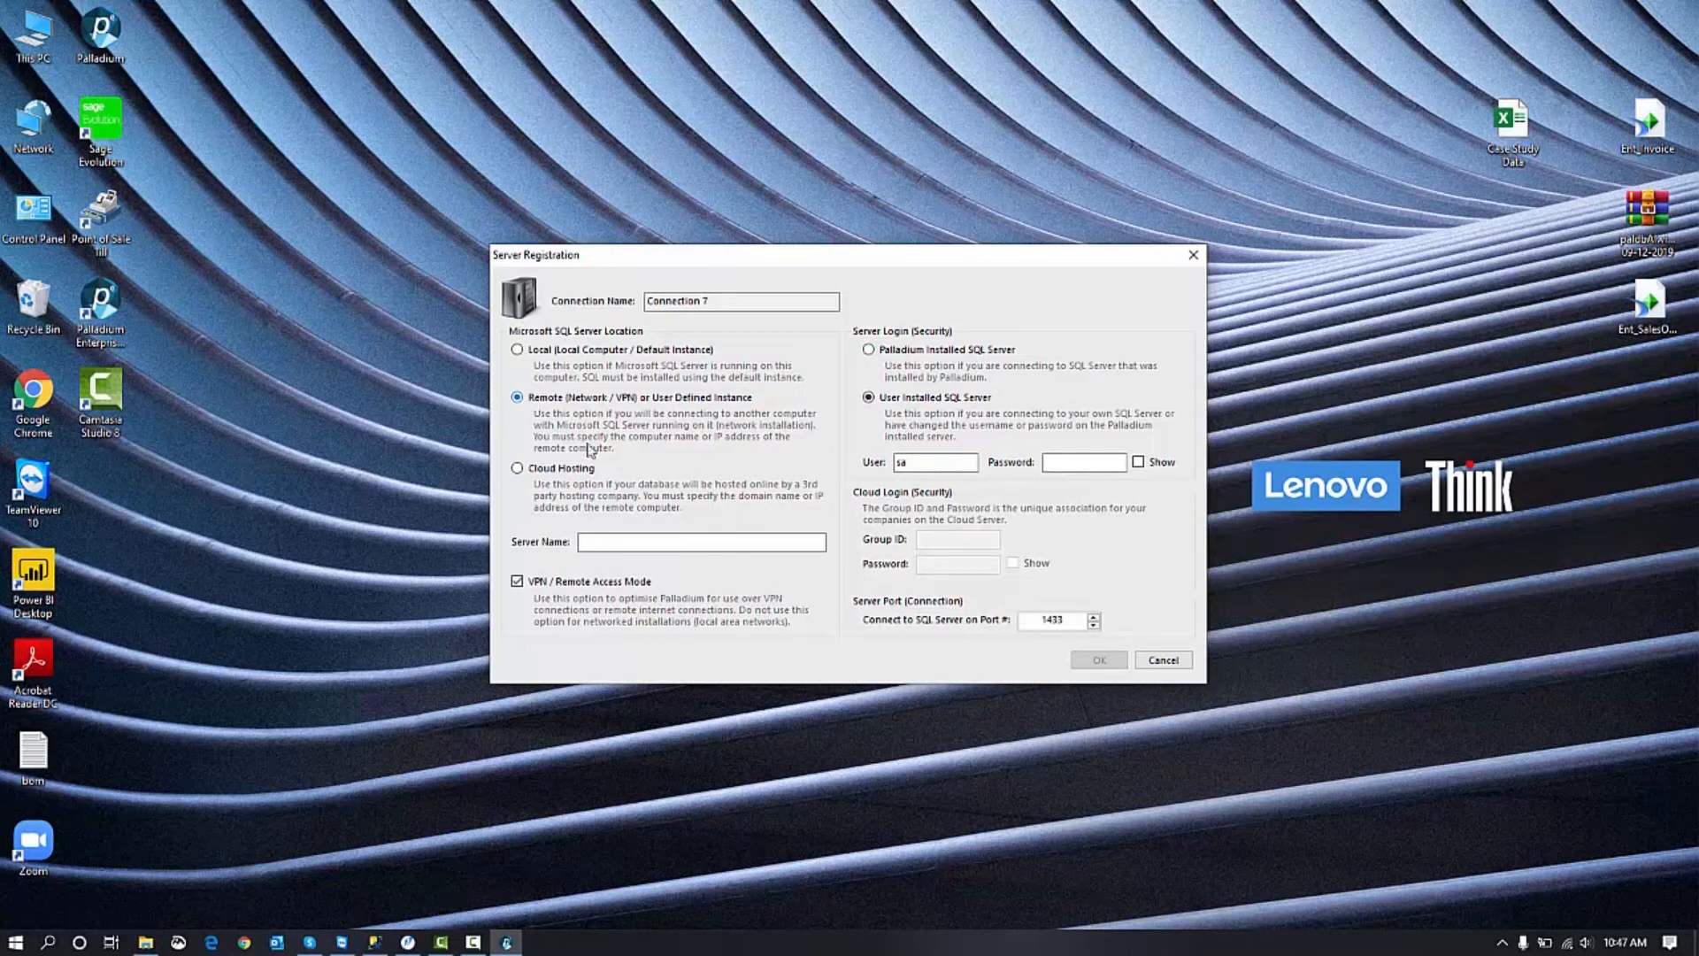
{"action": "left_click", "coordinate": [583, 542]}
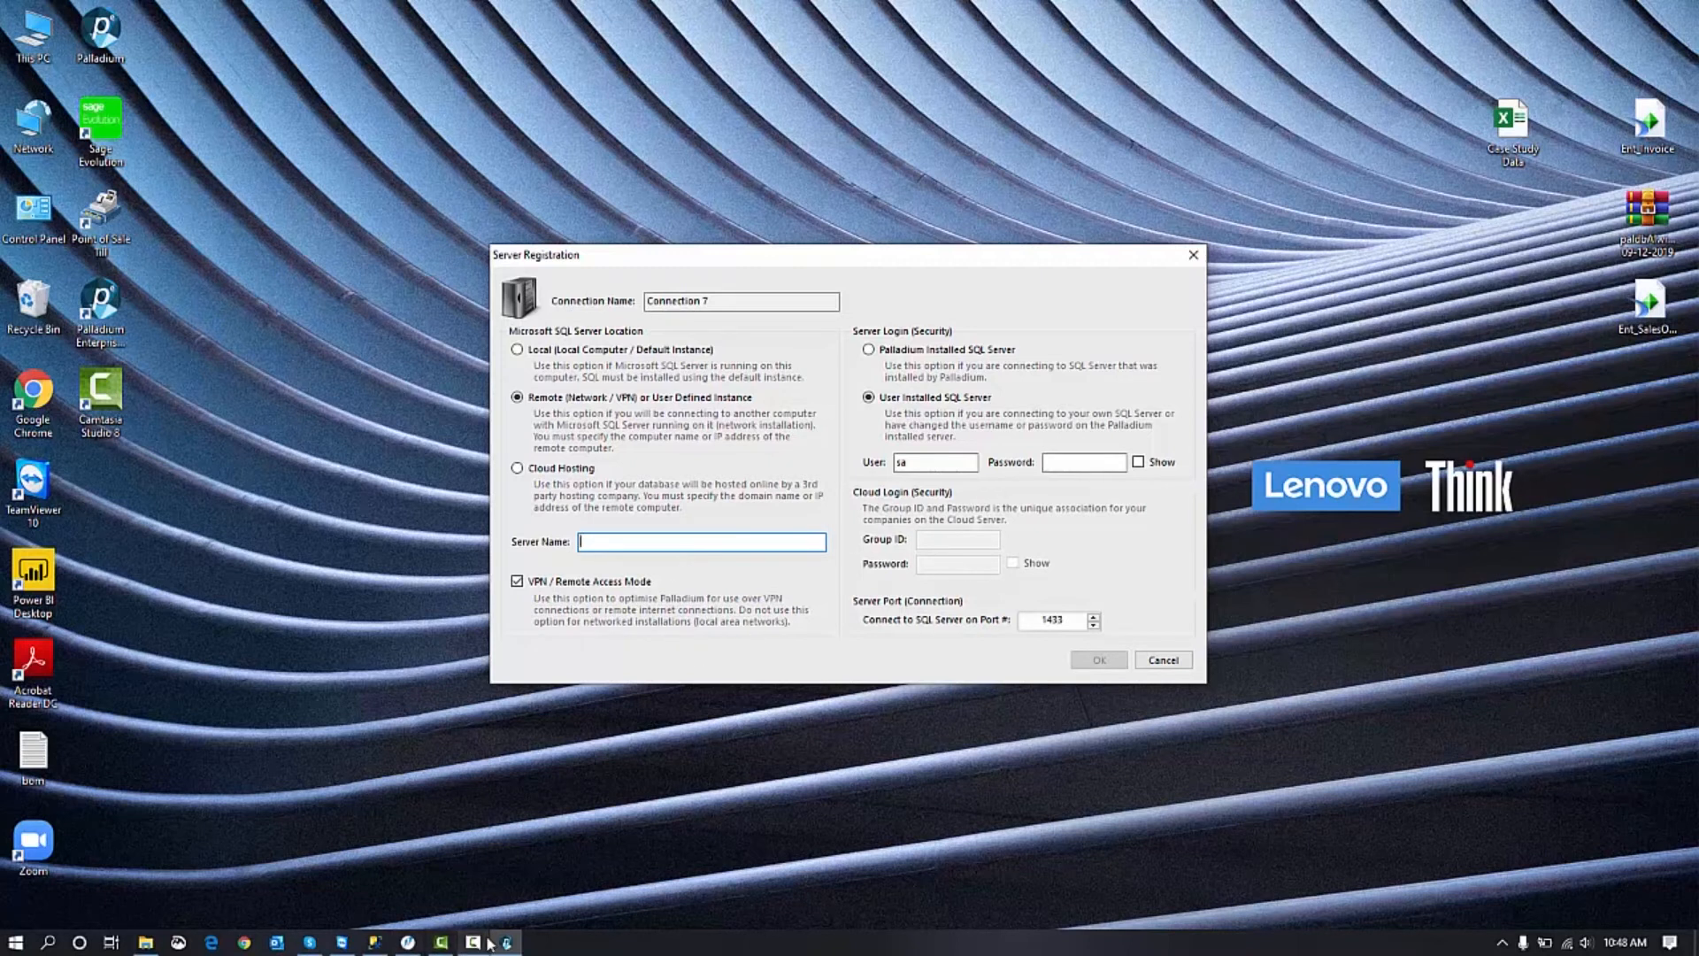
{"action": "mouse_move", "coordinate": [476, 944]}
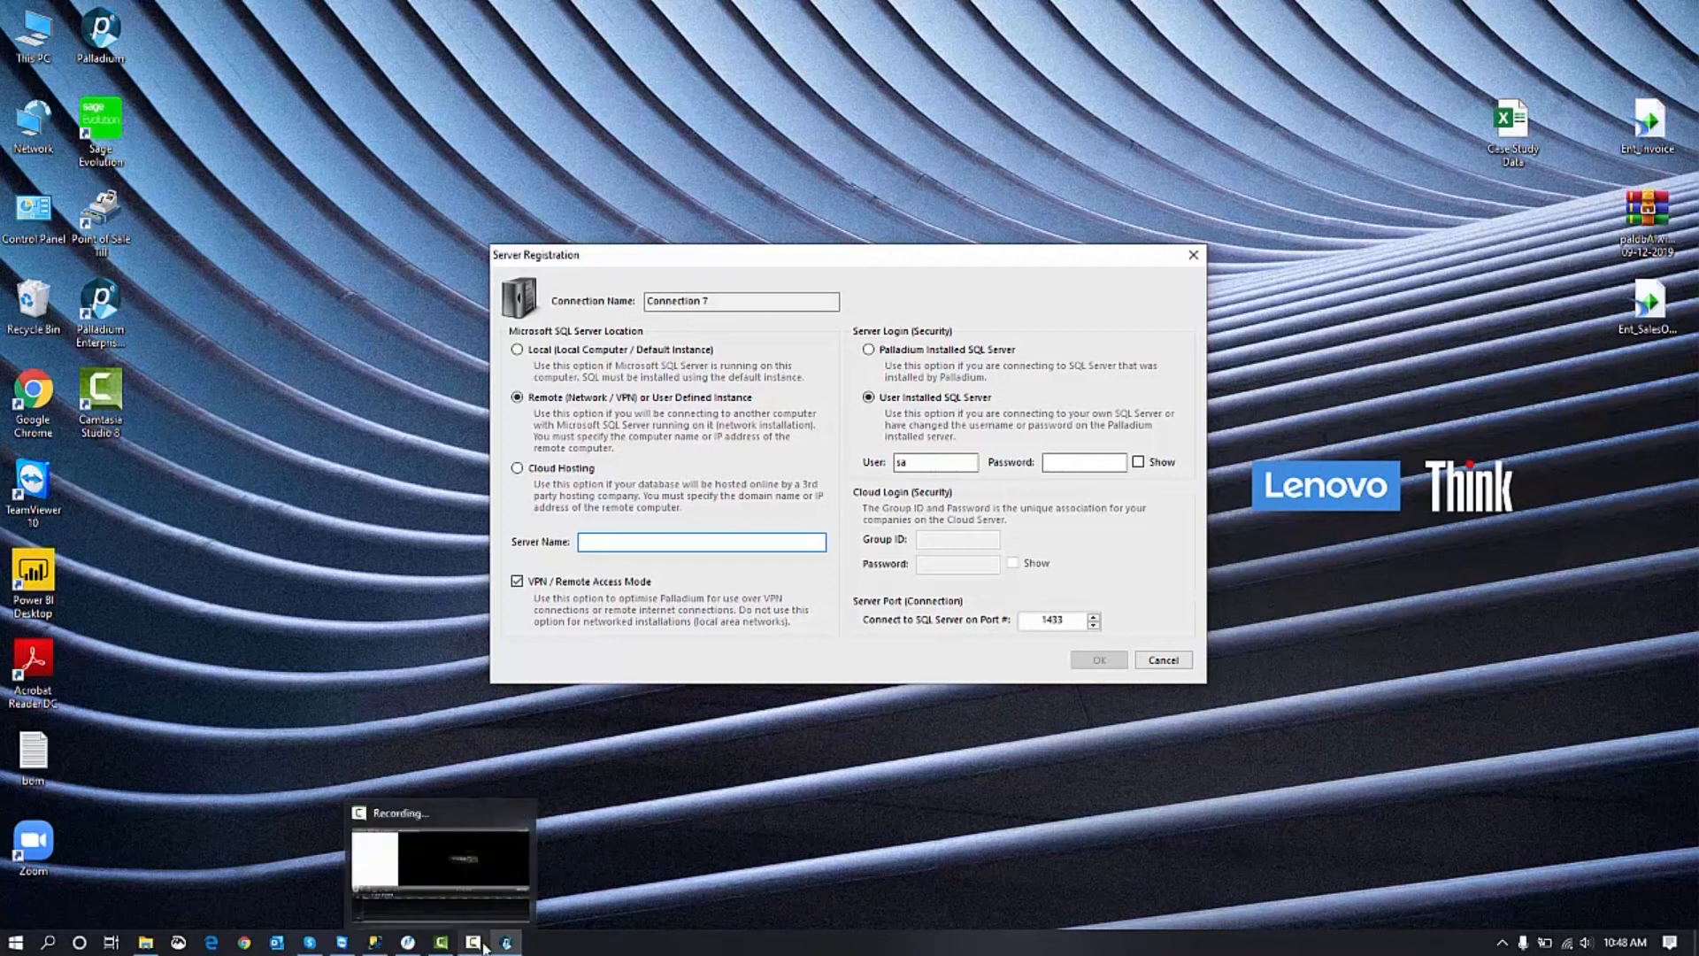
{"action": "left_click", "coordinate": [476, 944]}
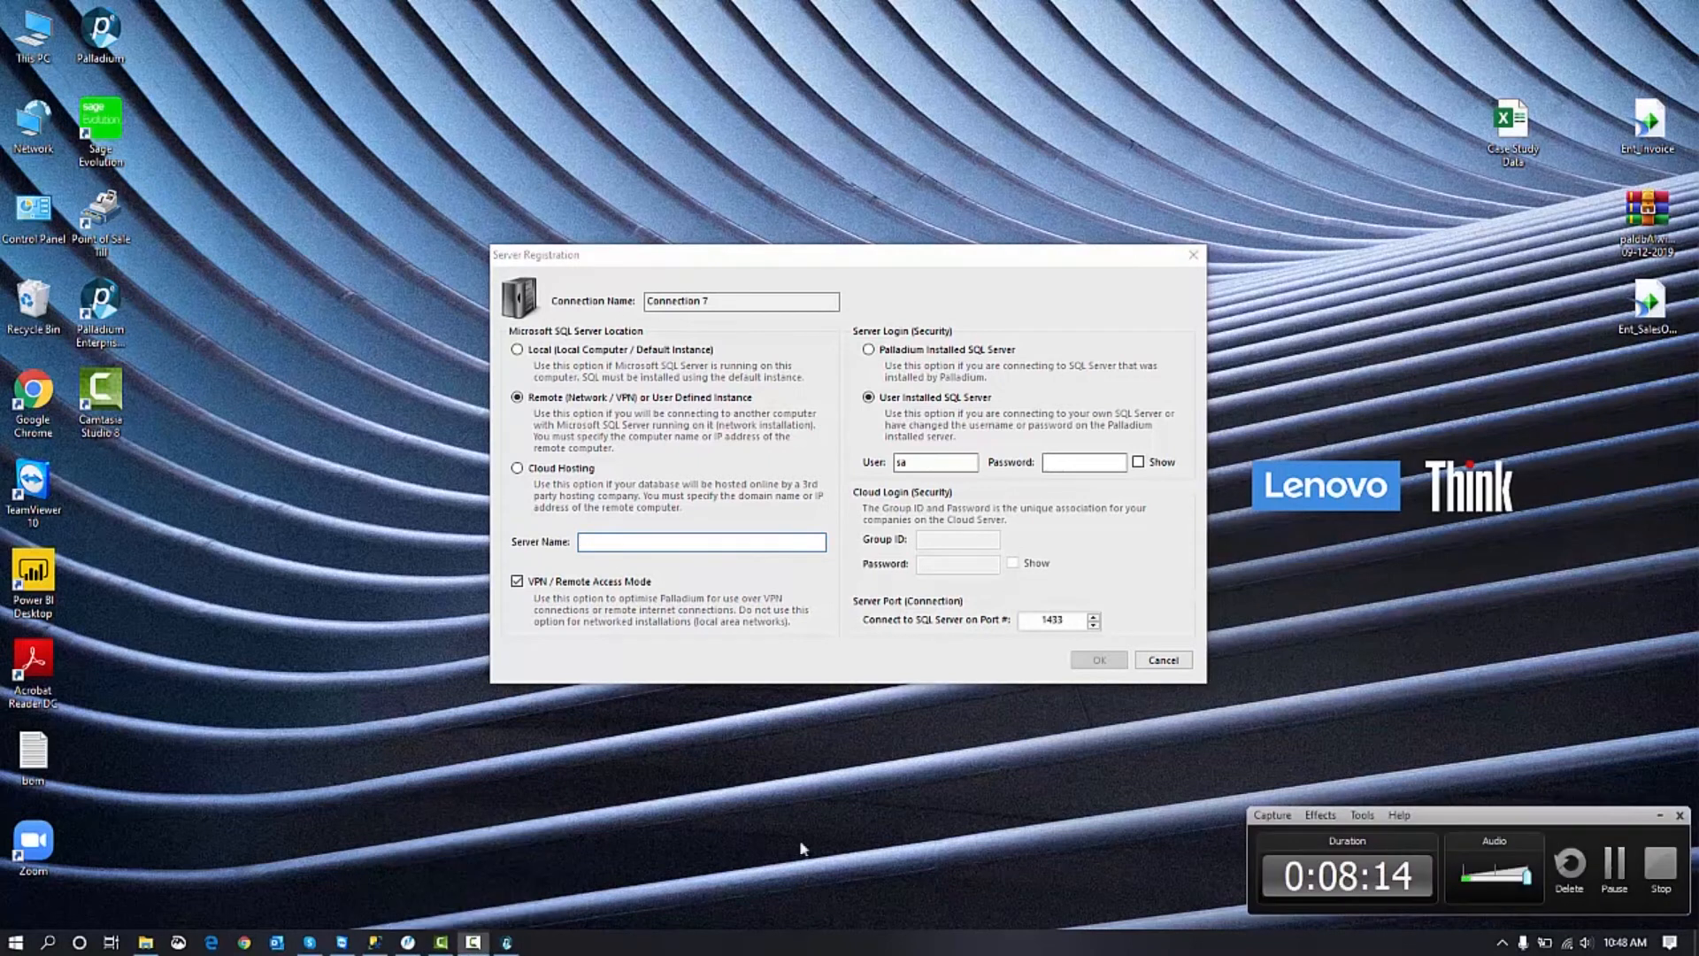
{"action": "left_click", "coordinate": [1625, 872]}
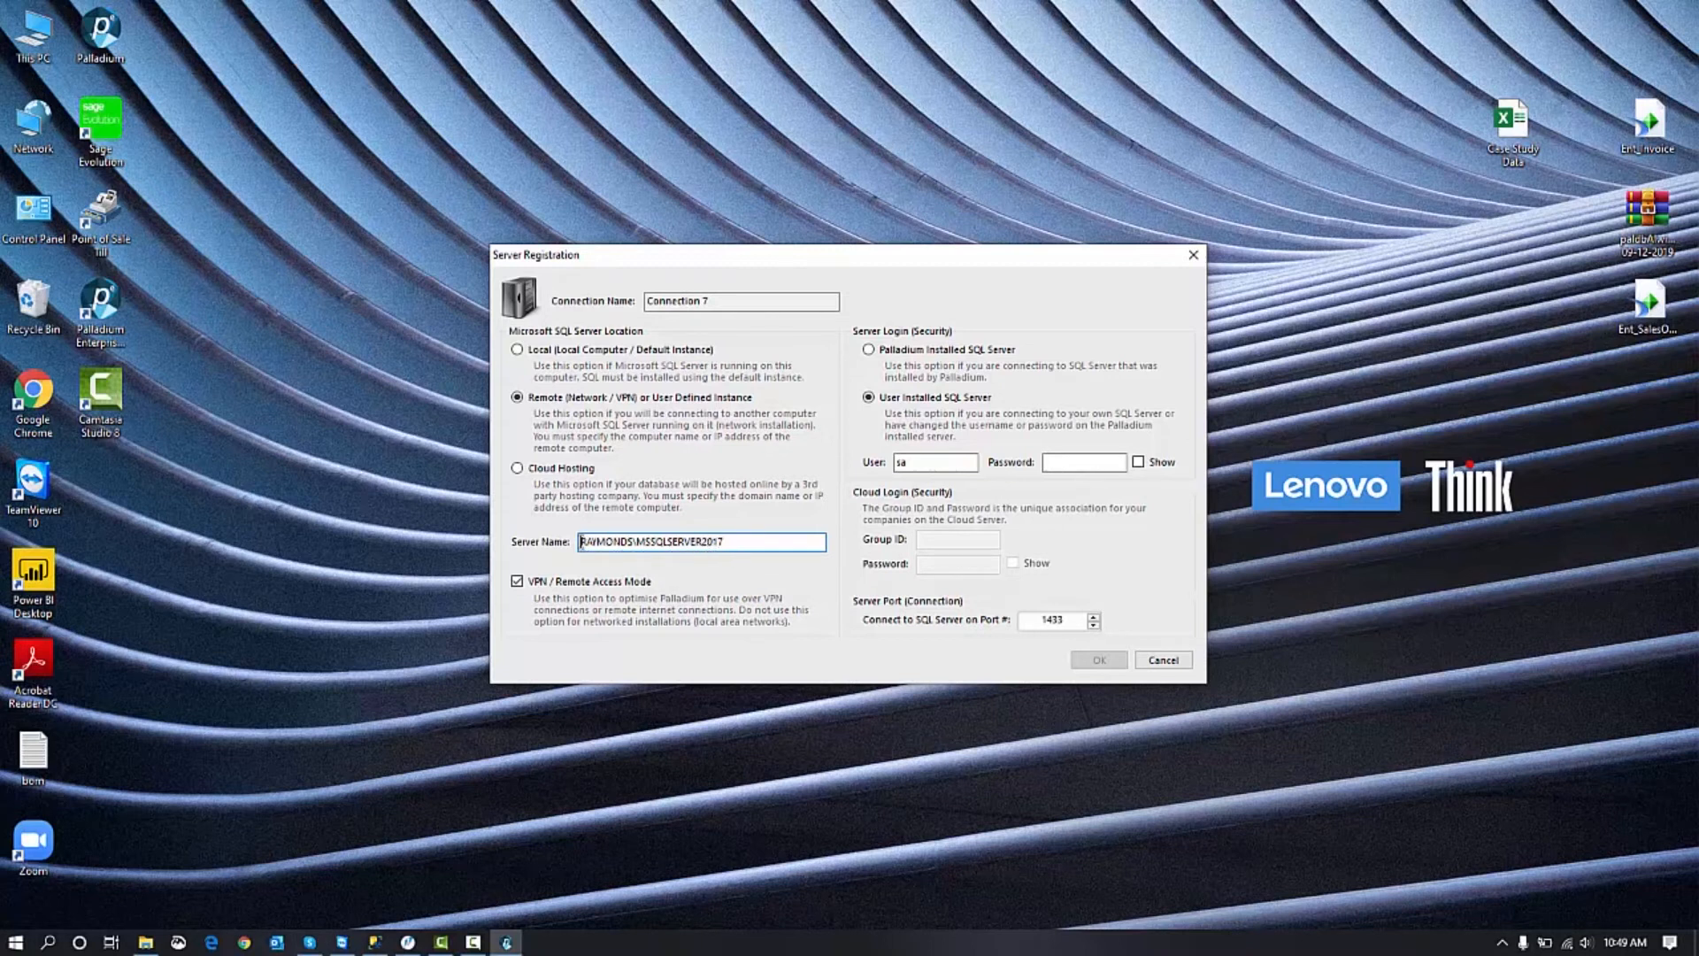
{"action": "left_click_drag", "start_coordinate": [586, 534], "coordinate": [636, 539]}
{"action": "left_click_drag", "start_coordinate": [724, 545], "coordinate": [639, 557]}
{"action": "left_click_drag", "start_coordinate": [731, 543], "coordinate": [554, 567]}
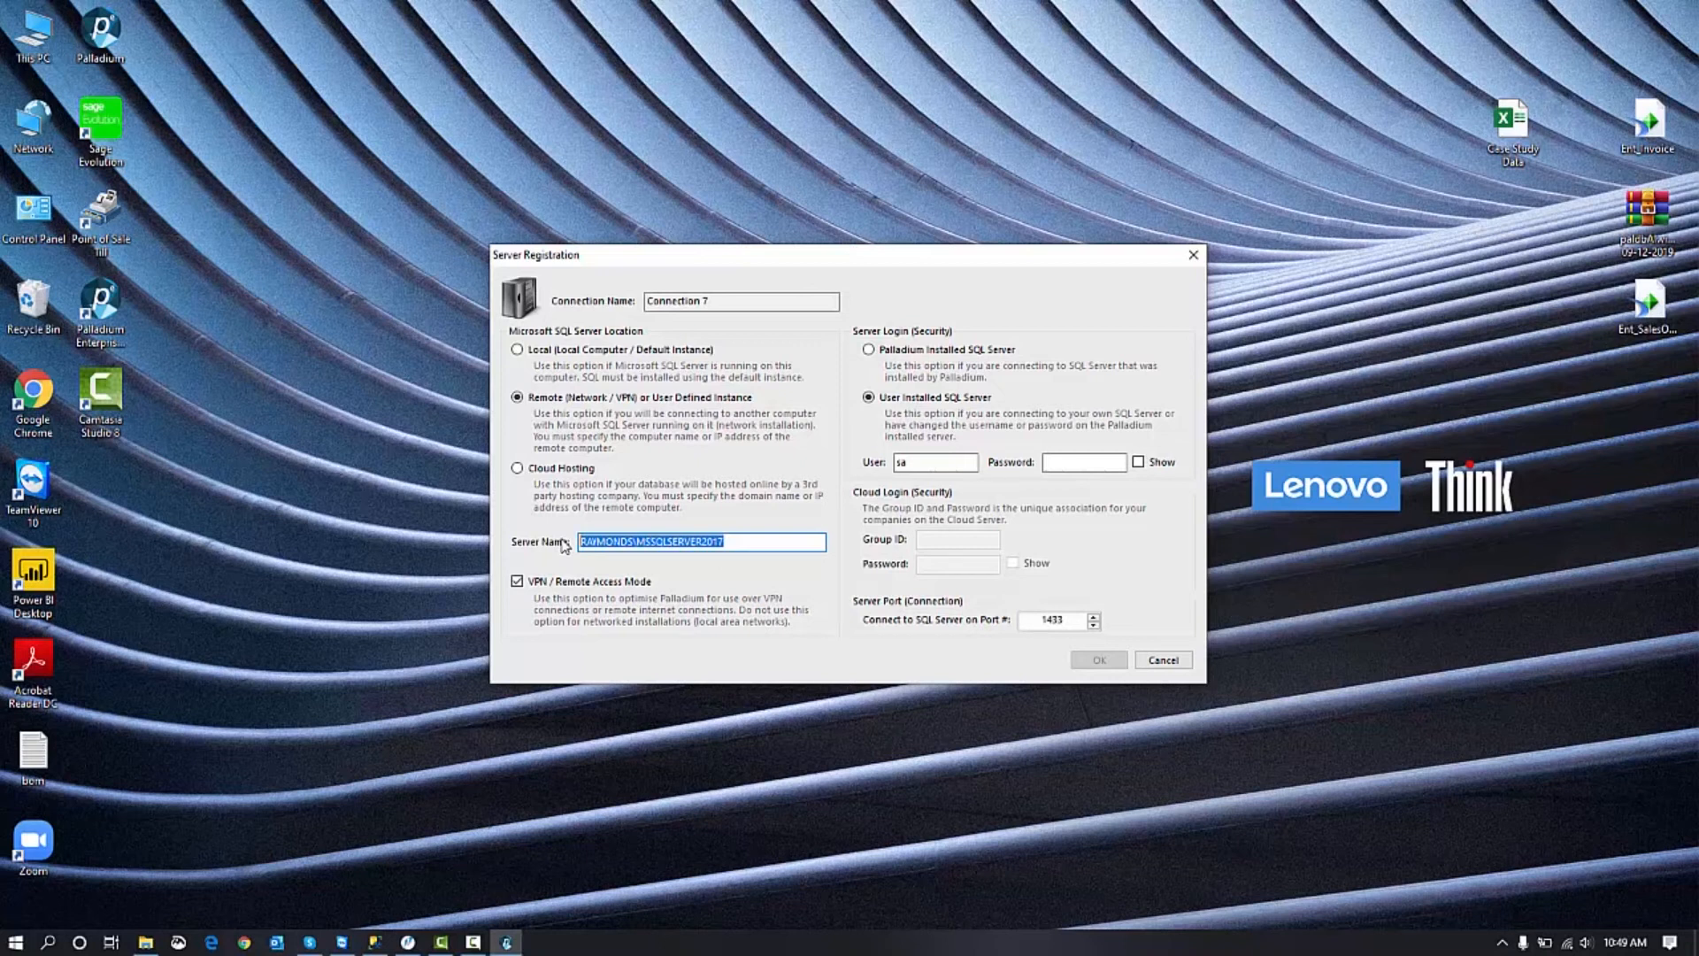
{"action": "left_click", "coordinate": [592, 540]}
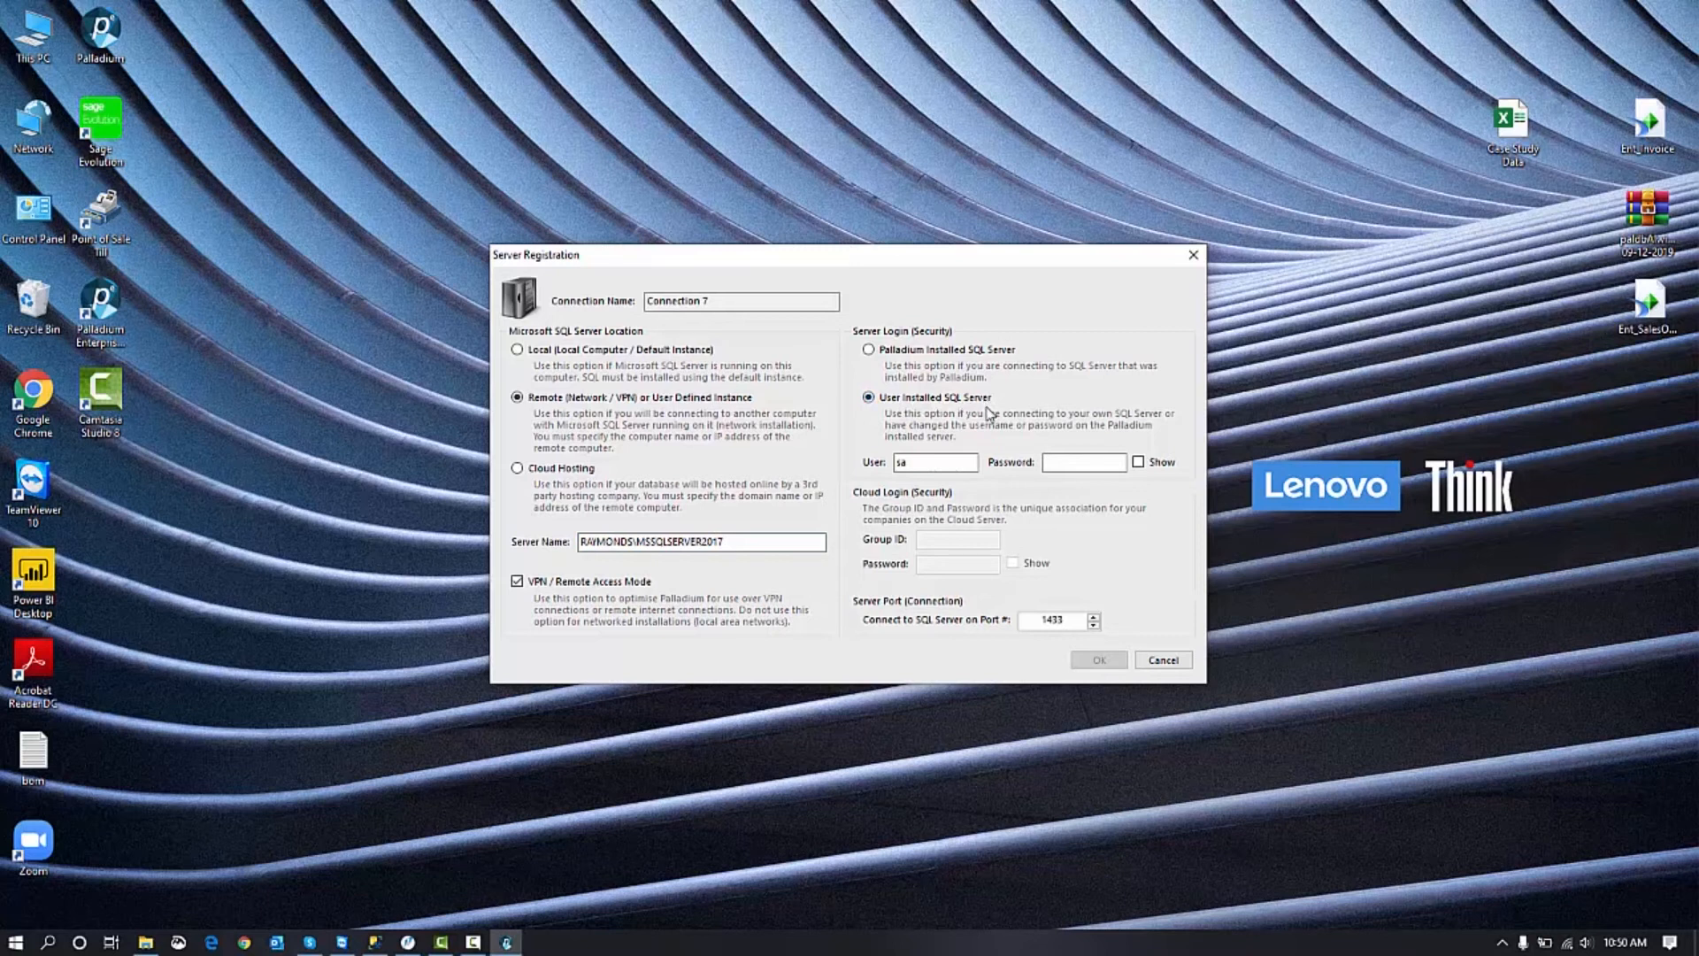
Enter the SQL Server password for the sa user of Connection 7 and save the connection.
{"action": "double_click", "coordinate": [914, 463]}
{"action": "left_click", "coordinate": [970, 463]}
{"action": "left_click", "coordinate": [1053, 461]}
{"action": "type", "text": "******"}
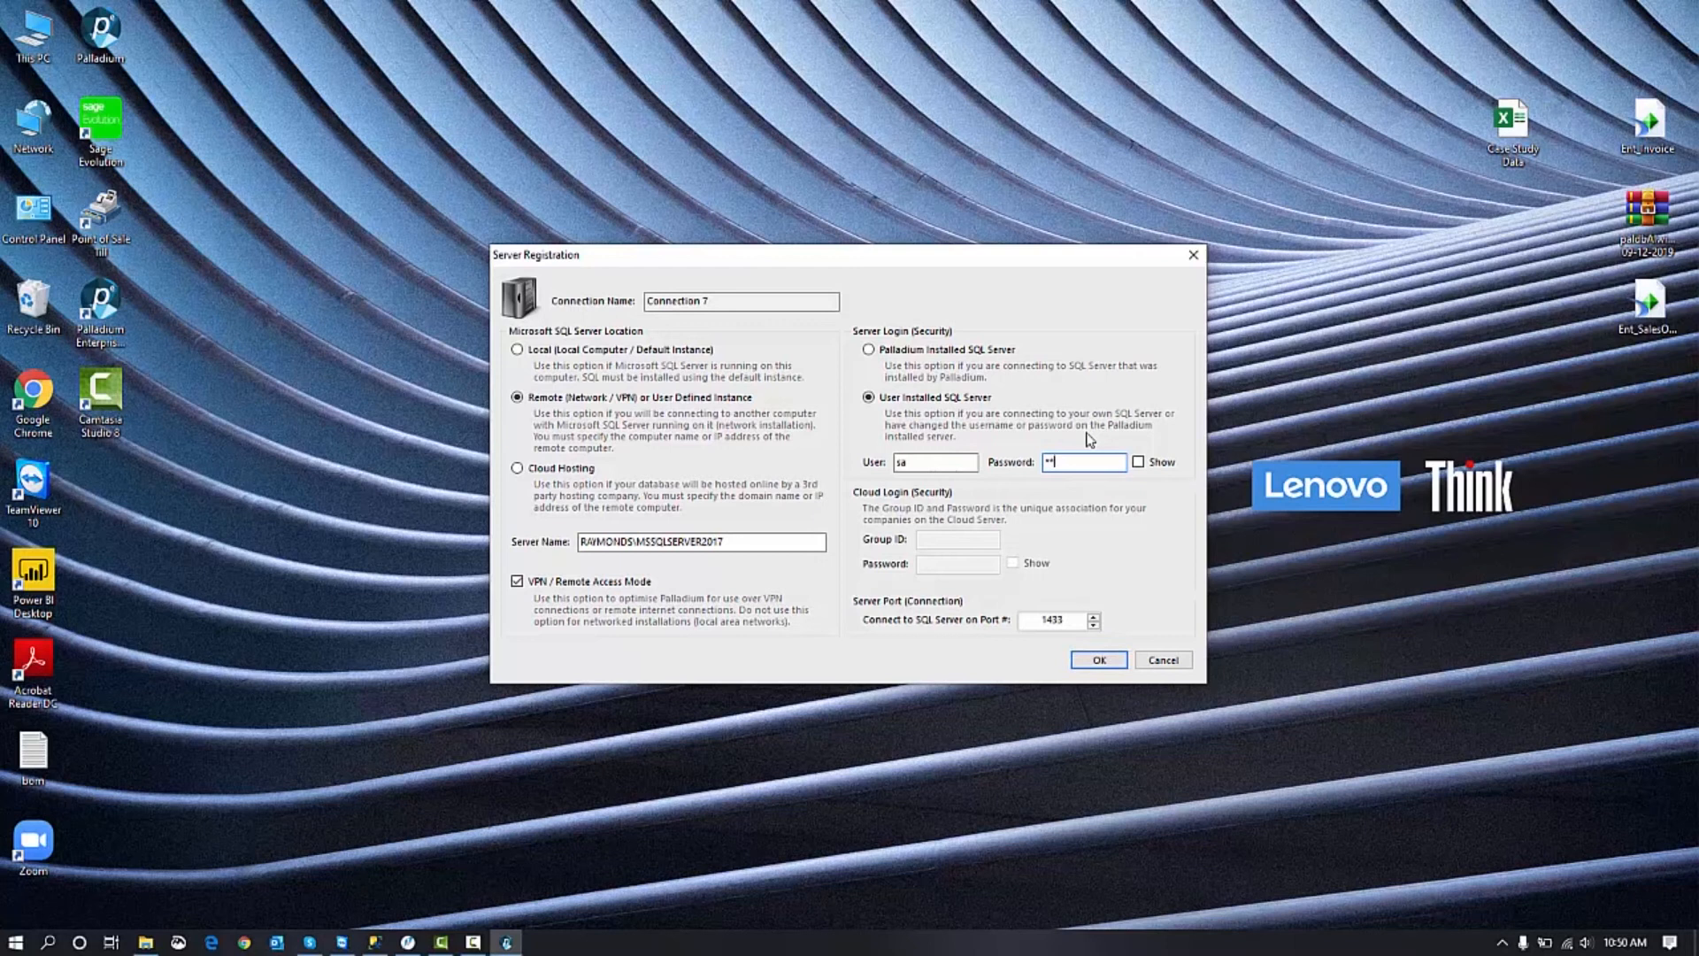
{"action": "type", "text": "****"}
{"action": "left_click", "coordinate": [1092, 664]}
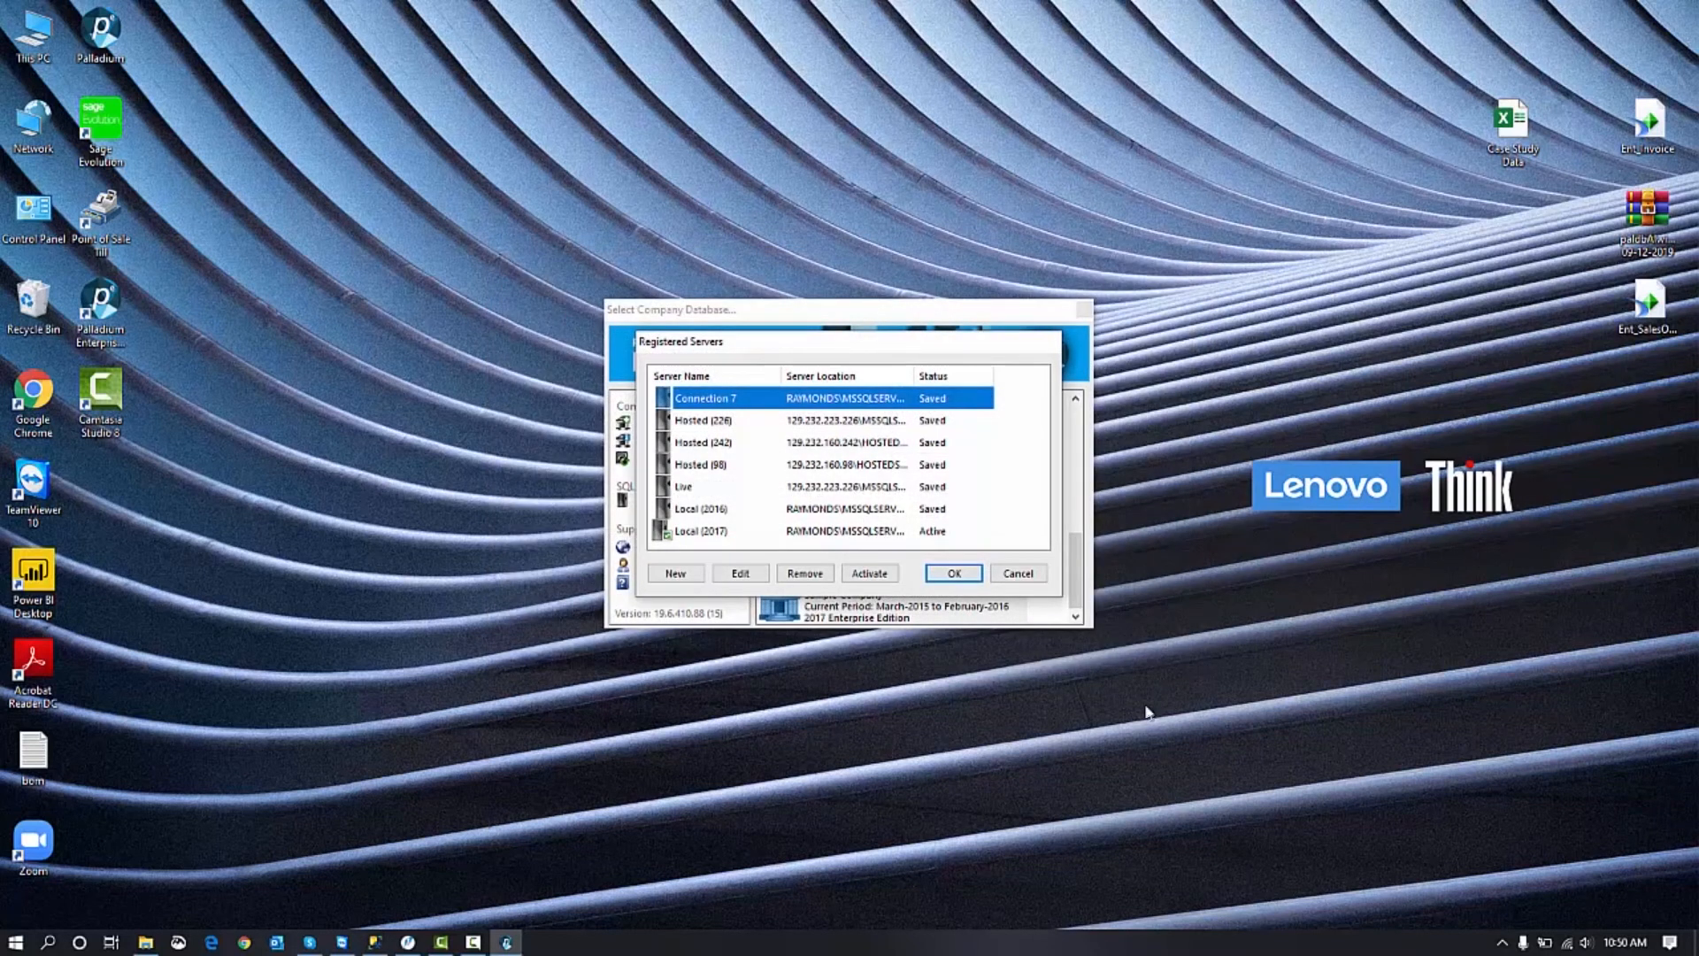
Activate Connection 7 as the server connection and open the SampleEnterprise company database.
{"action": "left_click", "coordinate": [700, 536]}
{"action": "left_click", "coordinate": [778, 398]}
{"action": "left_click", "coordinate": [869, 572]}
{"action": "left_click", "coordinate": [953, 574]}
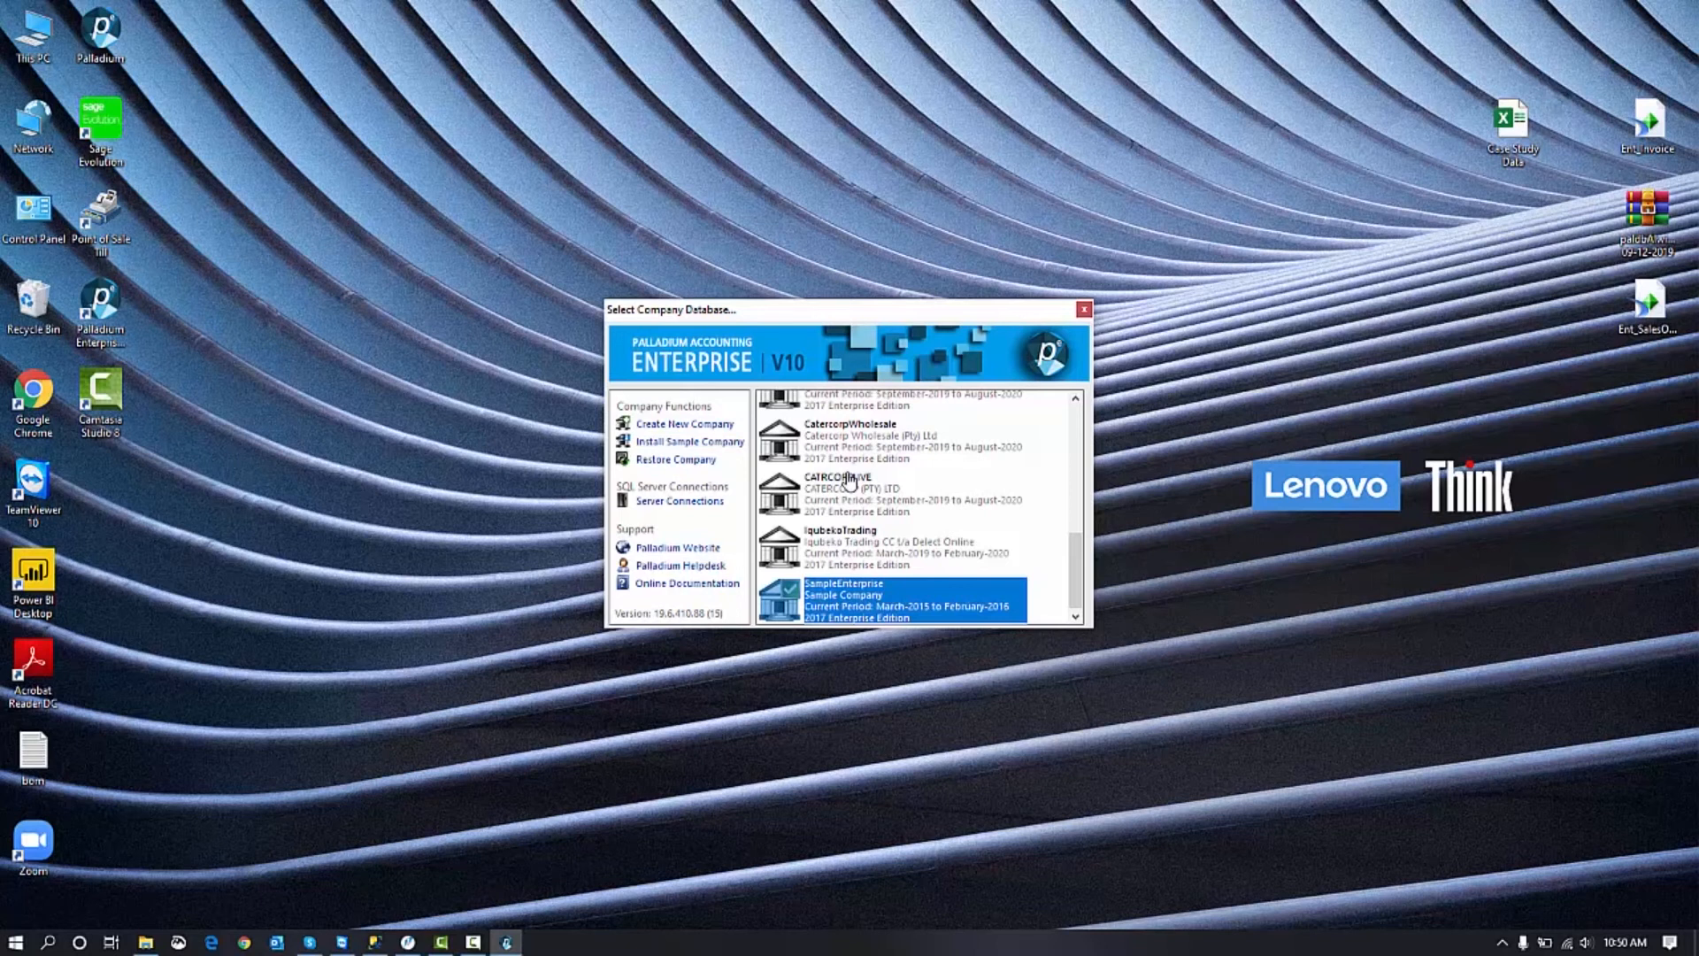
{"action": "double_click", "coordinate": [809, 602]}
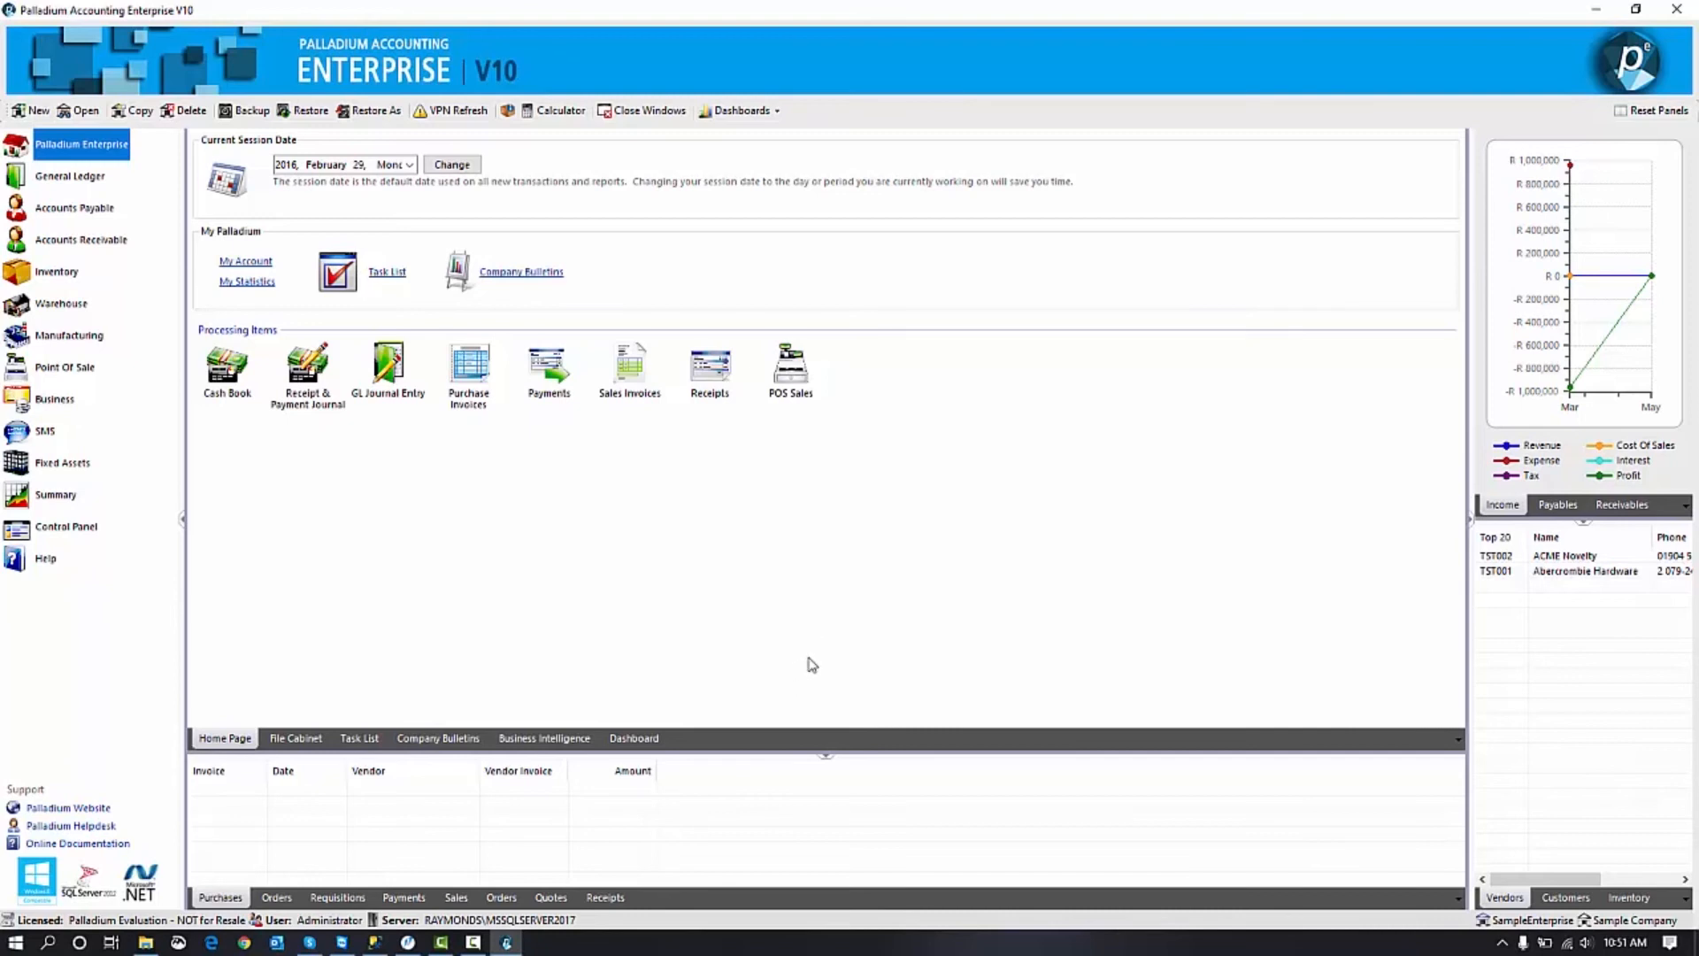
Restart Palladium Enterprise and reopen the SampleEnterprise company database.
{"action": "left_click", "coordinate": [1676, 13]}
{"action": "left_click", "coordinate": [833, 535]}
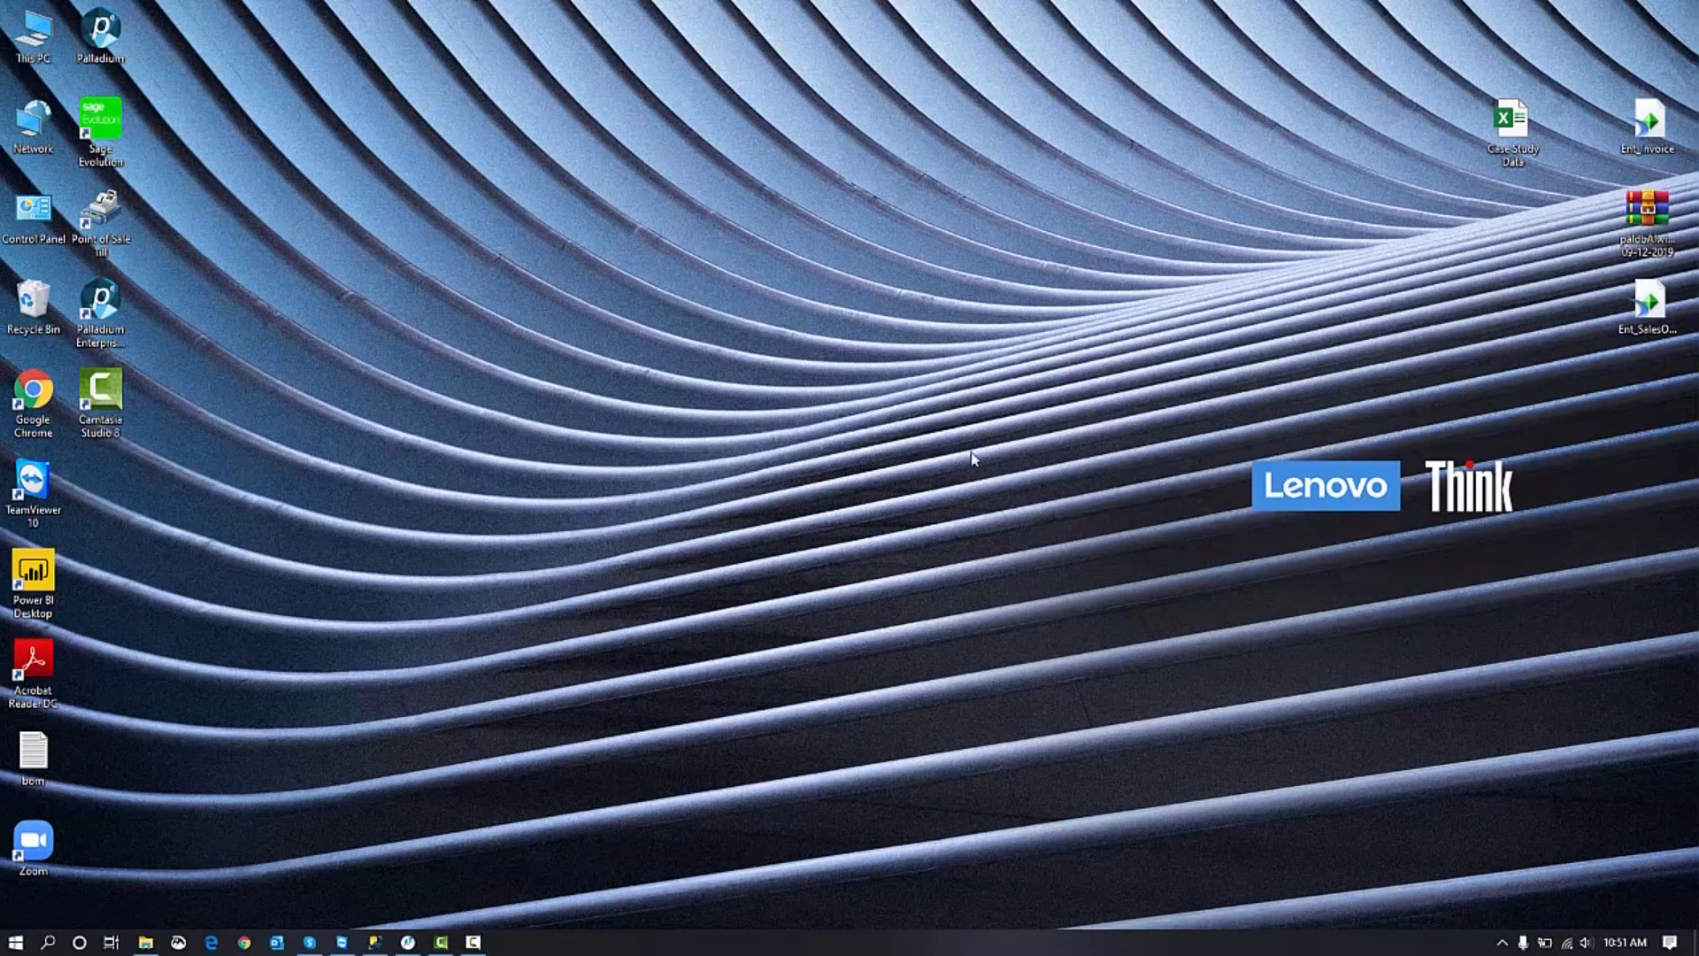
{"action": "double_click", "coordinate": [110, 305]}
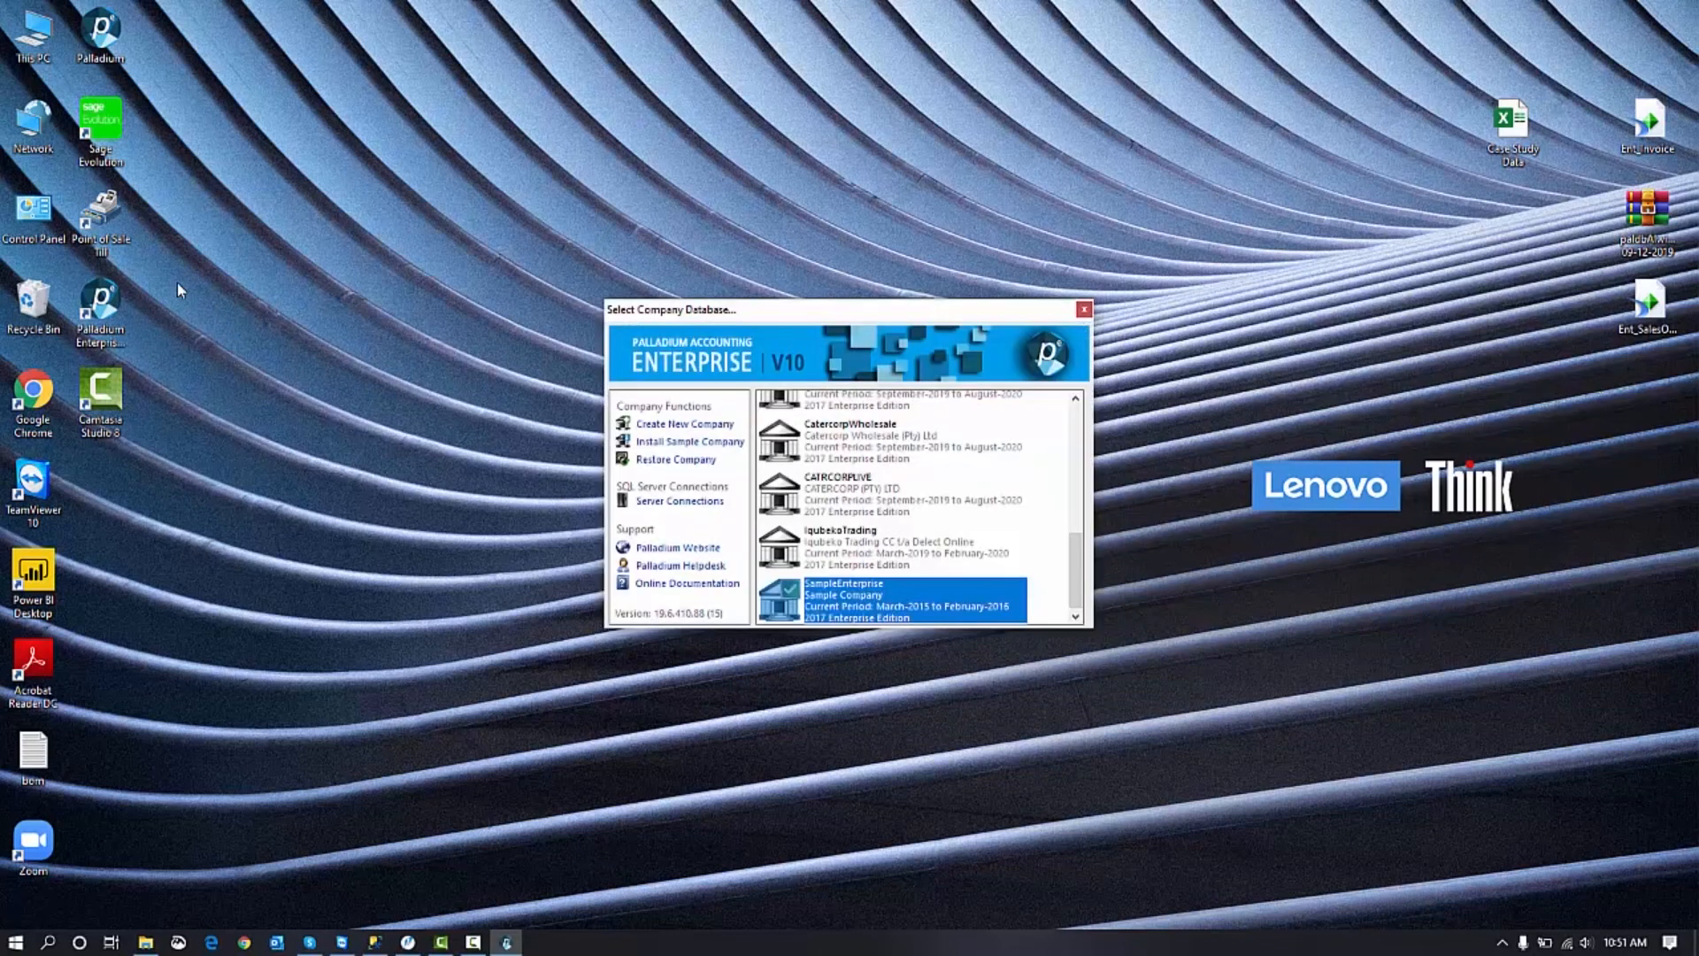
{"action": "key", "text": "Return"}
{"action": "double_click", "coordinate": [830, 607]}
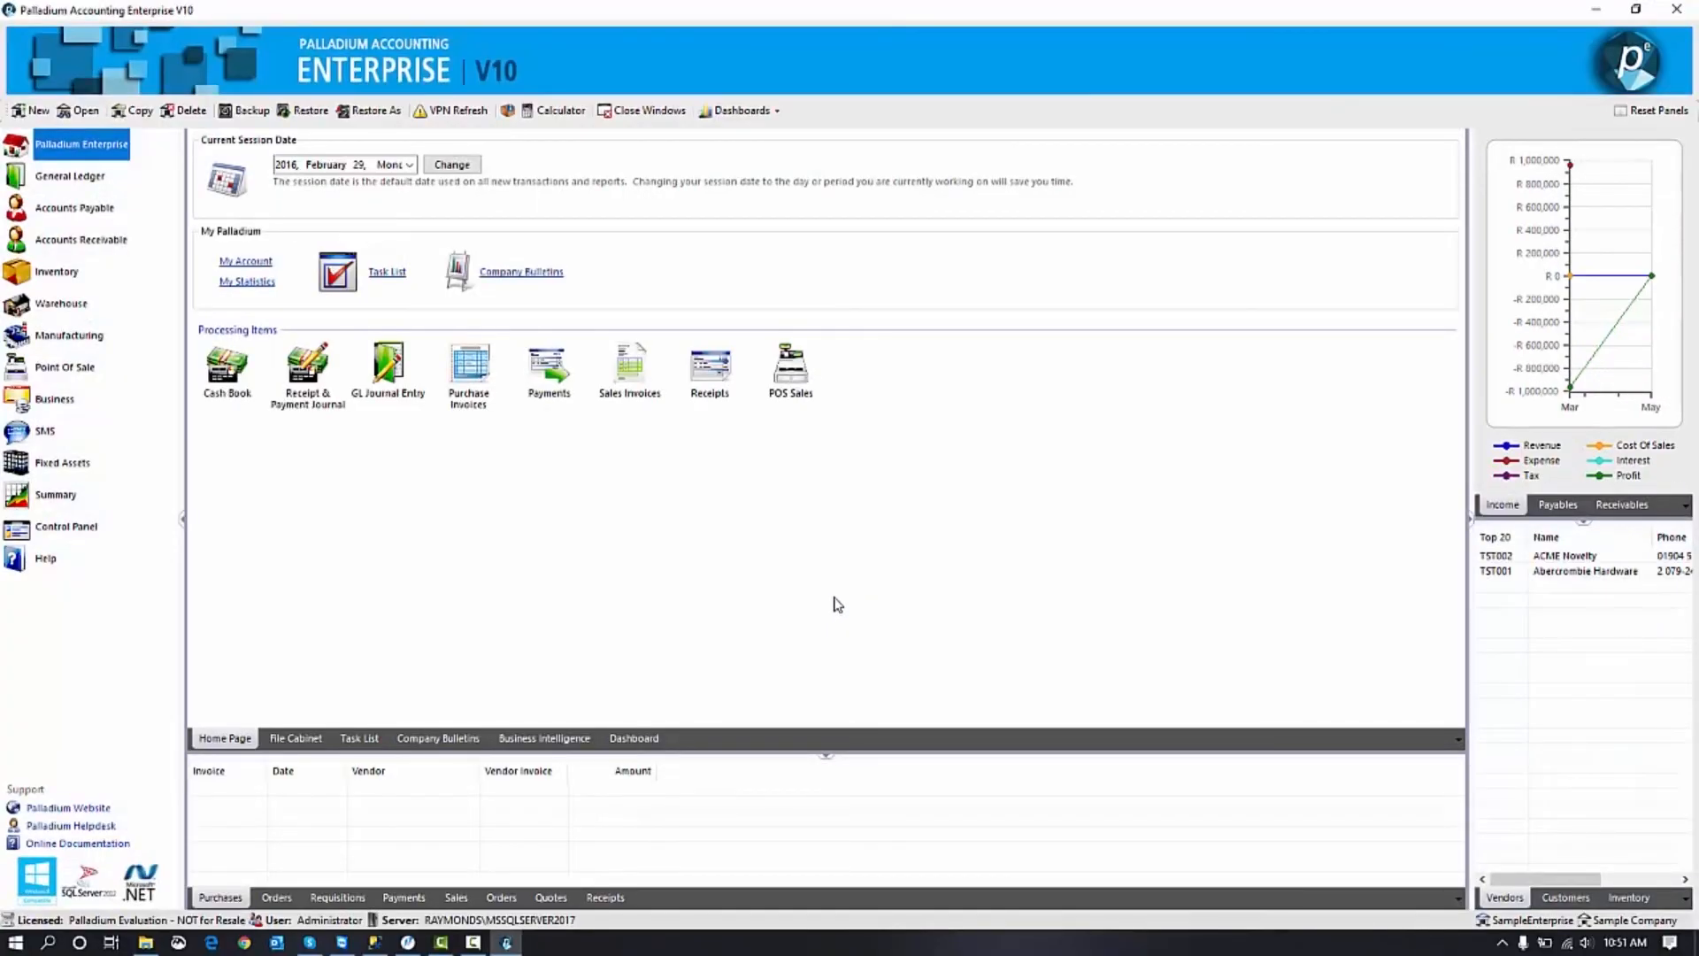
Quit Palladium Enterprise and select its shortcut on the desktop.
{"action": "left_click", "coordinate": [1681, 9]}
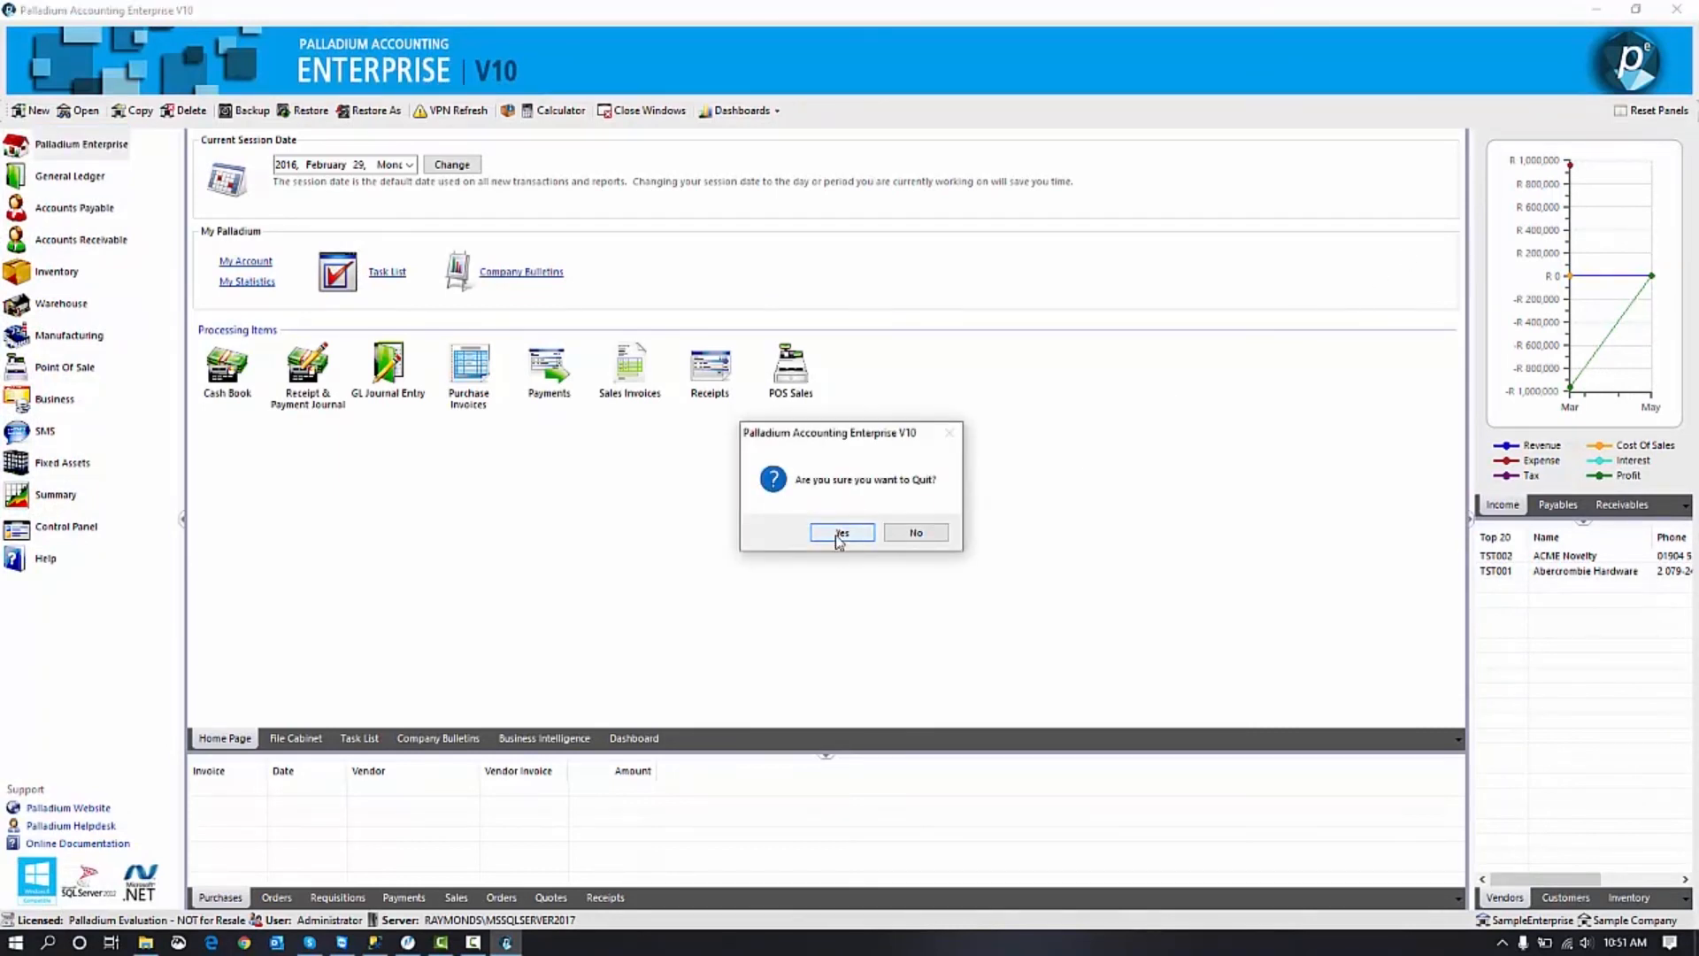
{"action": "left_click", "coordinate": [841, 533]}
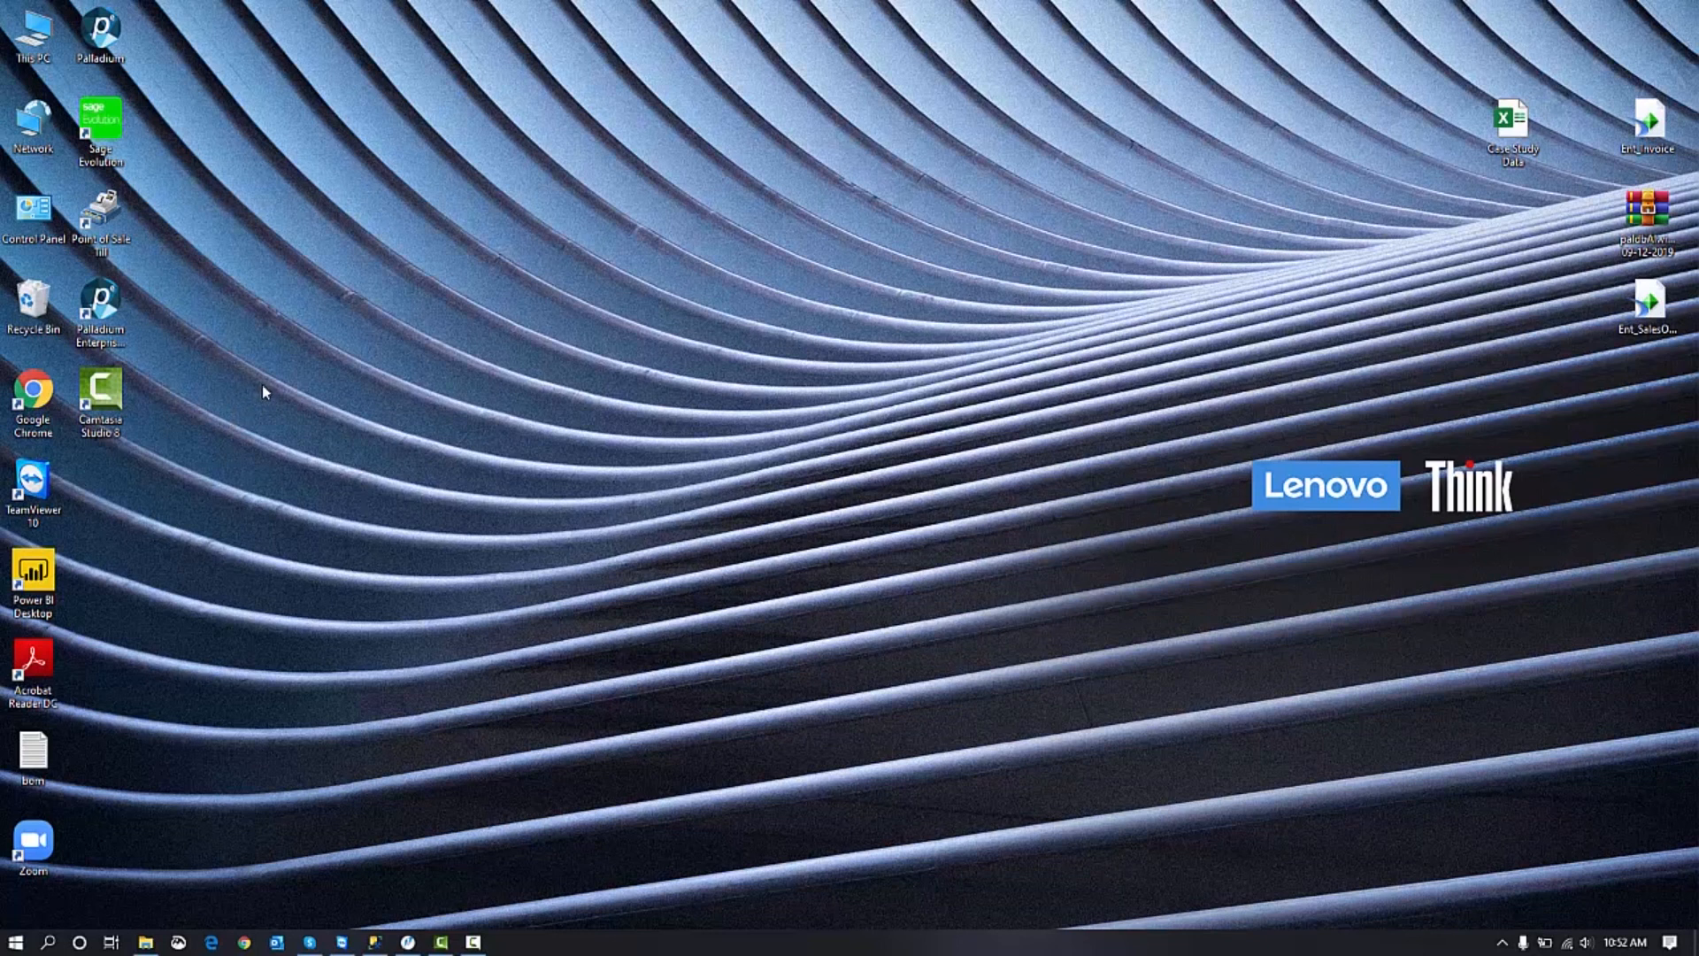
{"action": "left_click", "coordinate": [100, 305]}
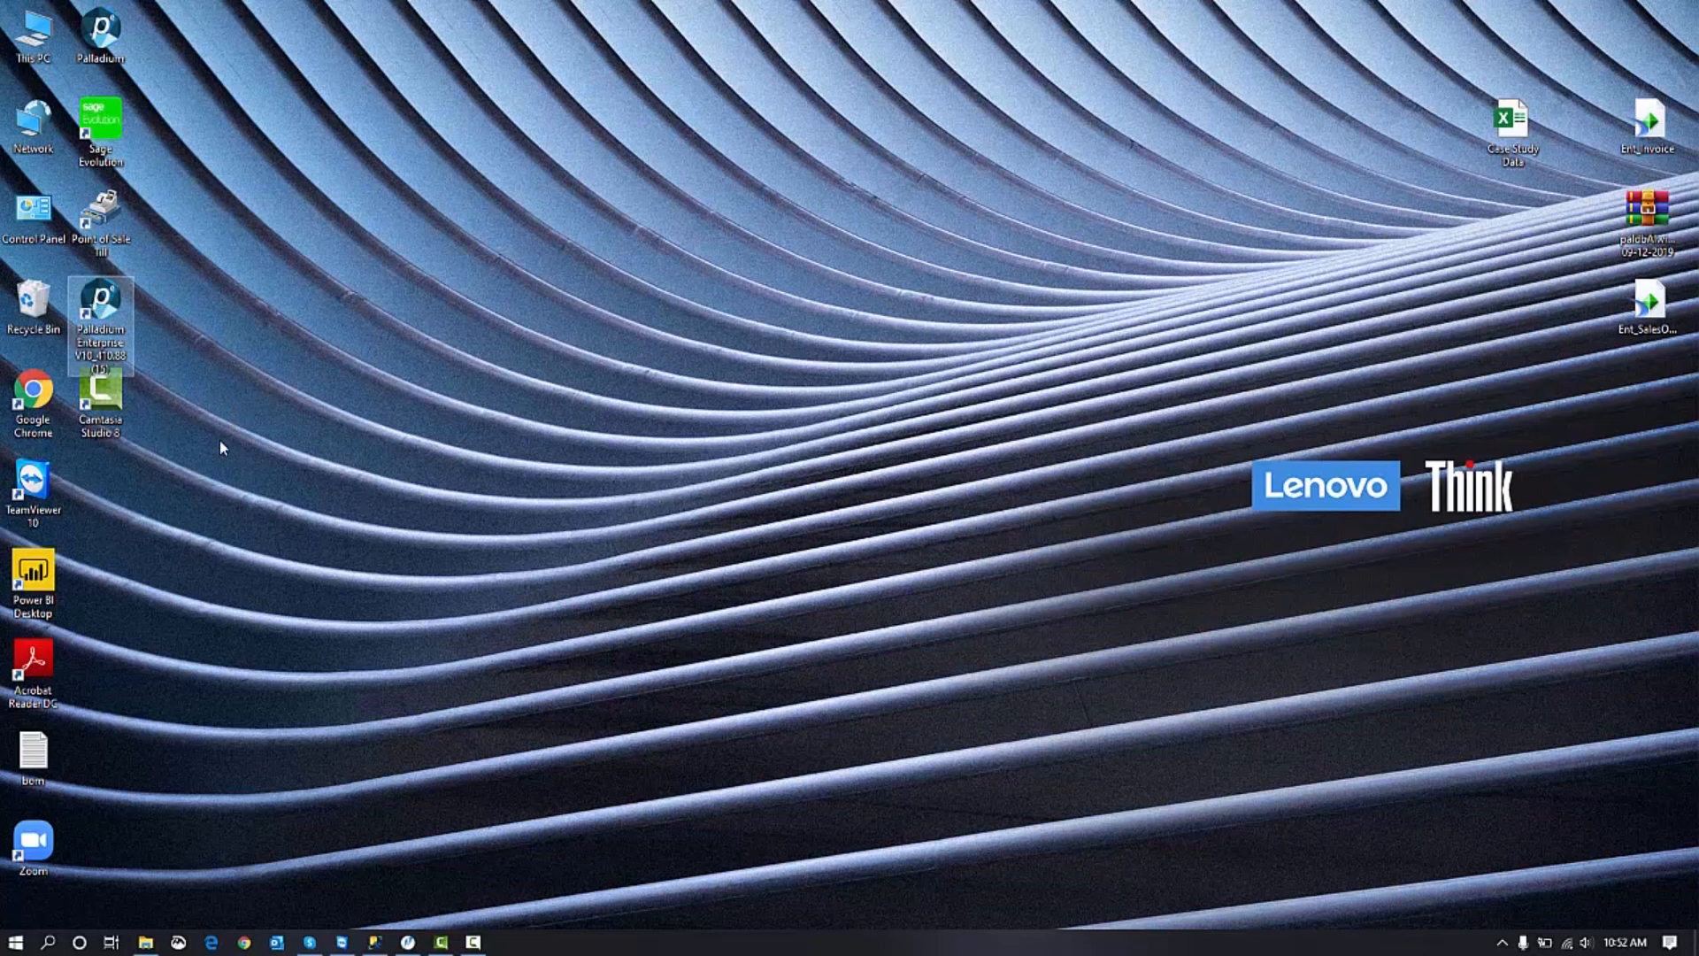